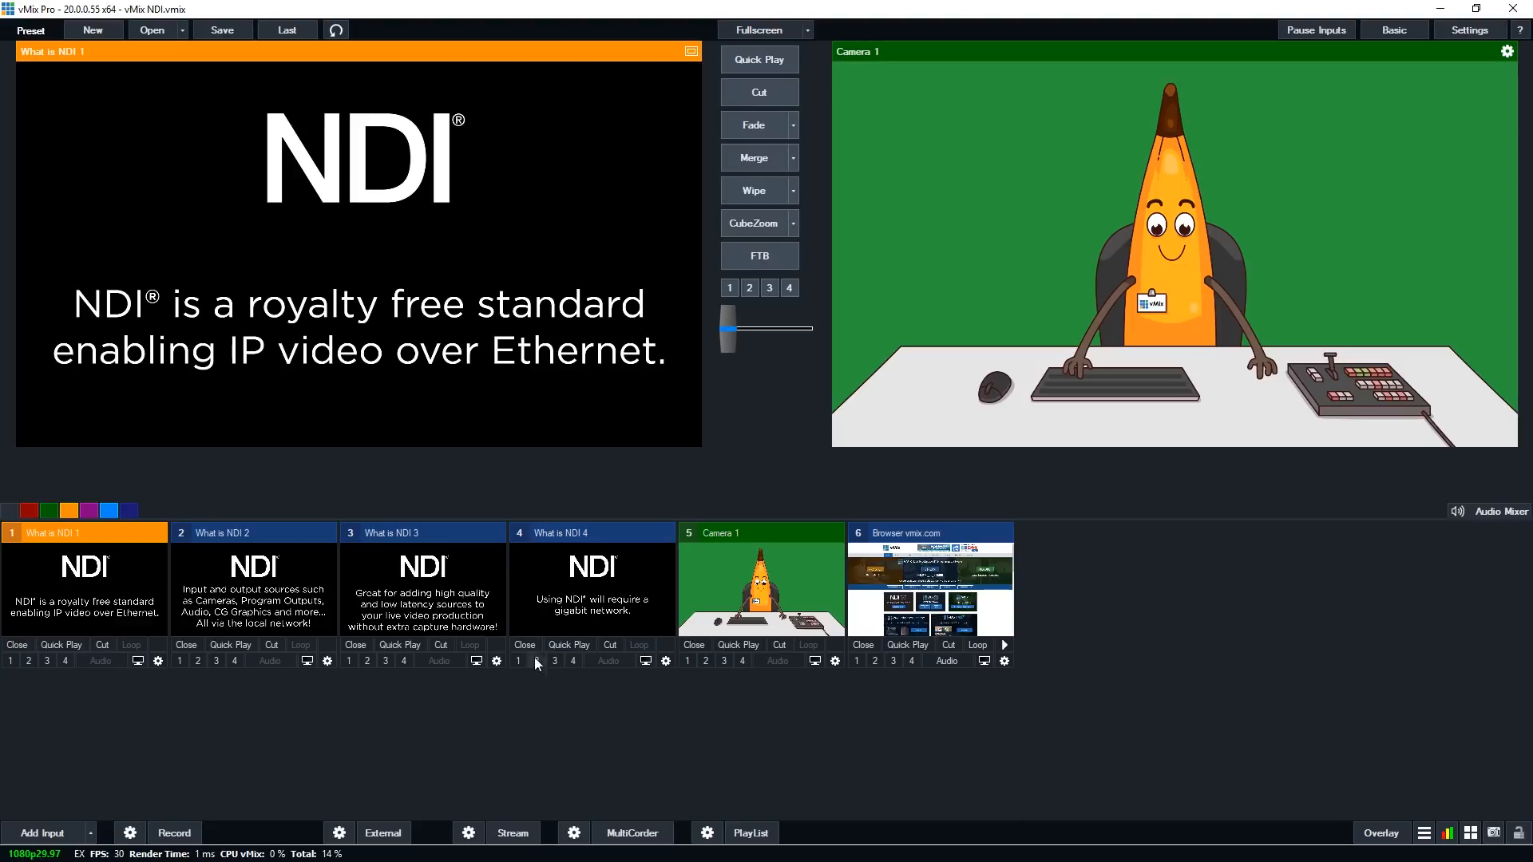
Preview the What is NDI 2, What is NDI 3 and What is NDI 4 slides in turn
{"action": "key", "text": "2"}
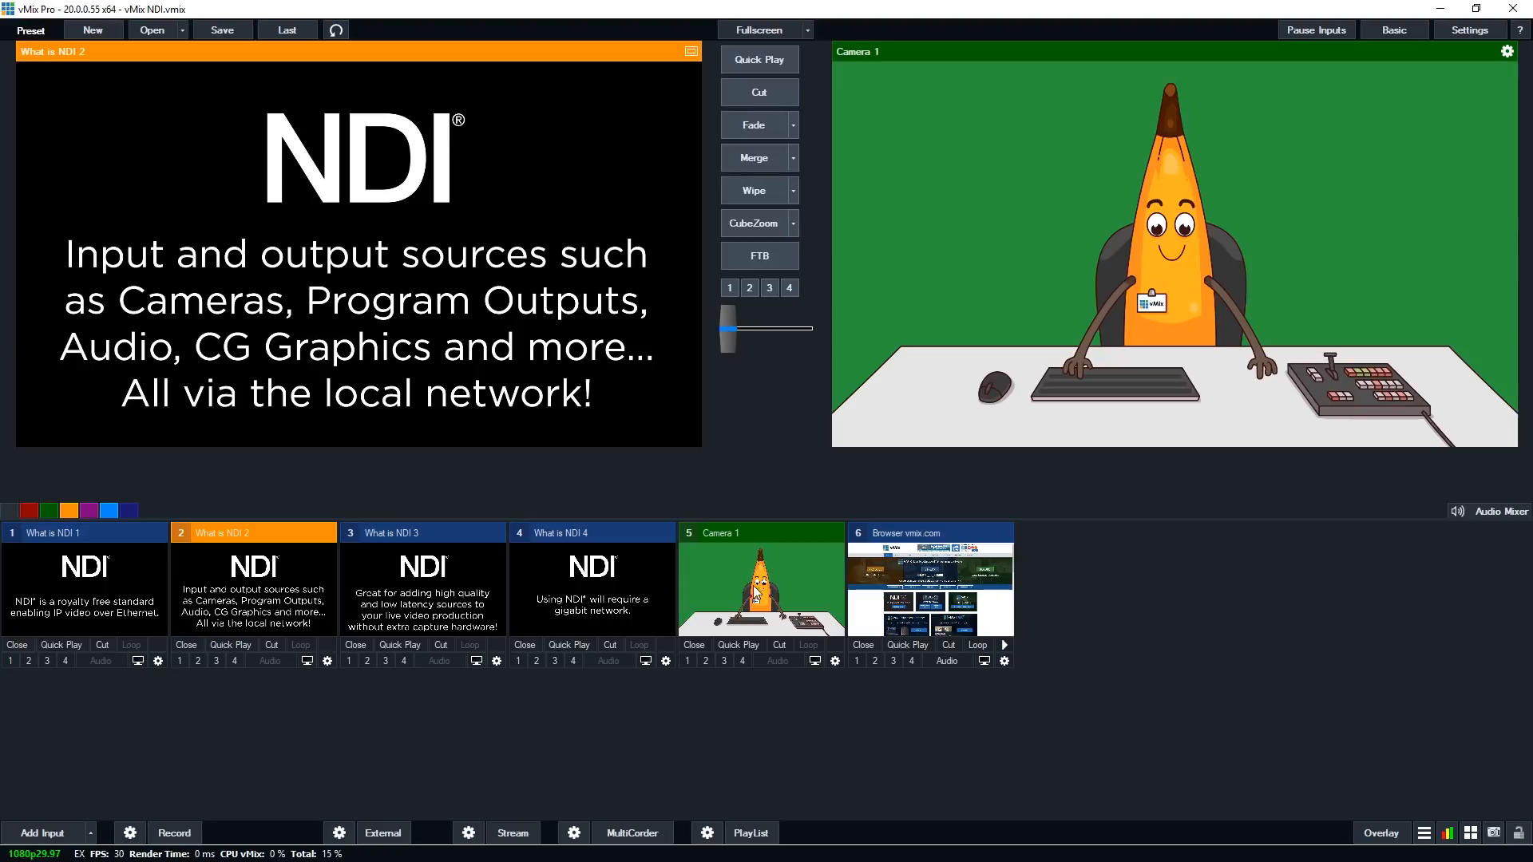
{"action": "left_click", "coordinate": [397, 603]}
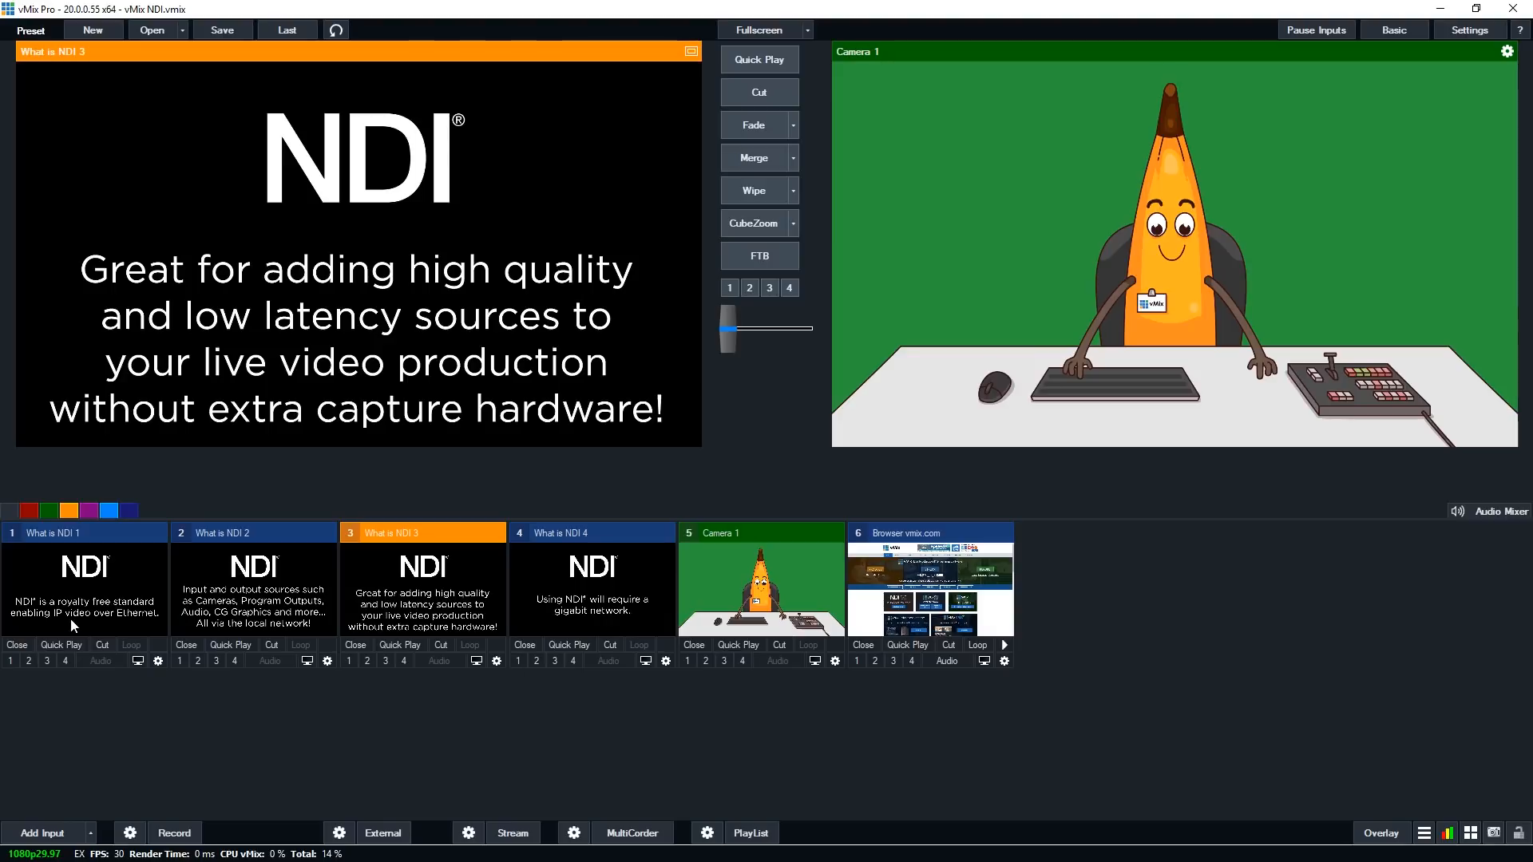
{"action": "left_click", "coordinate": [558, 578]}
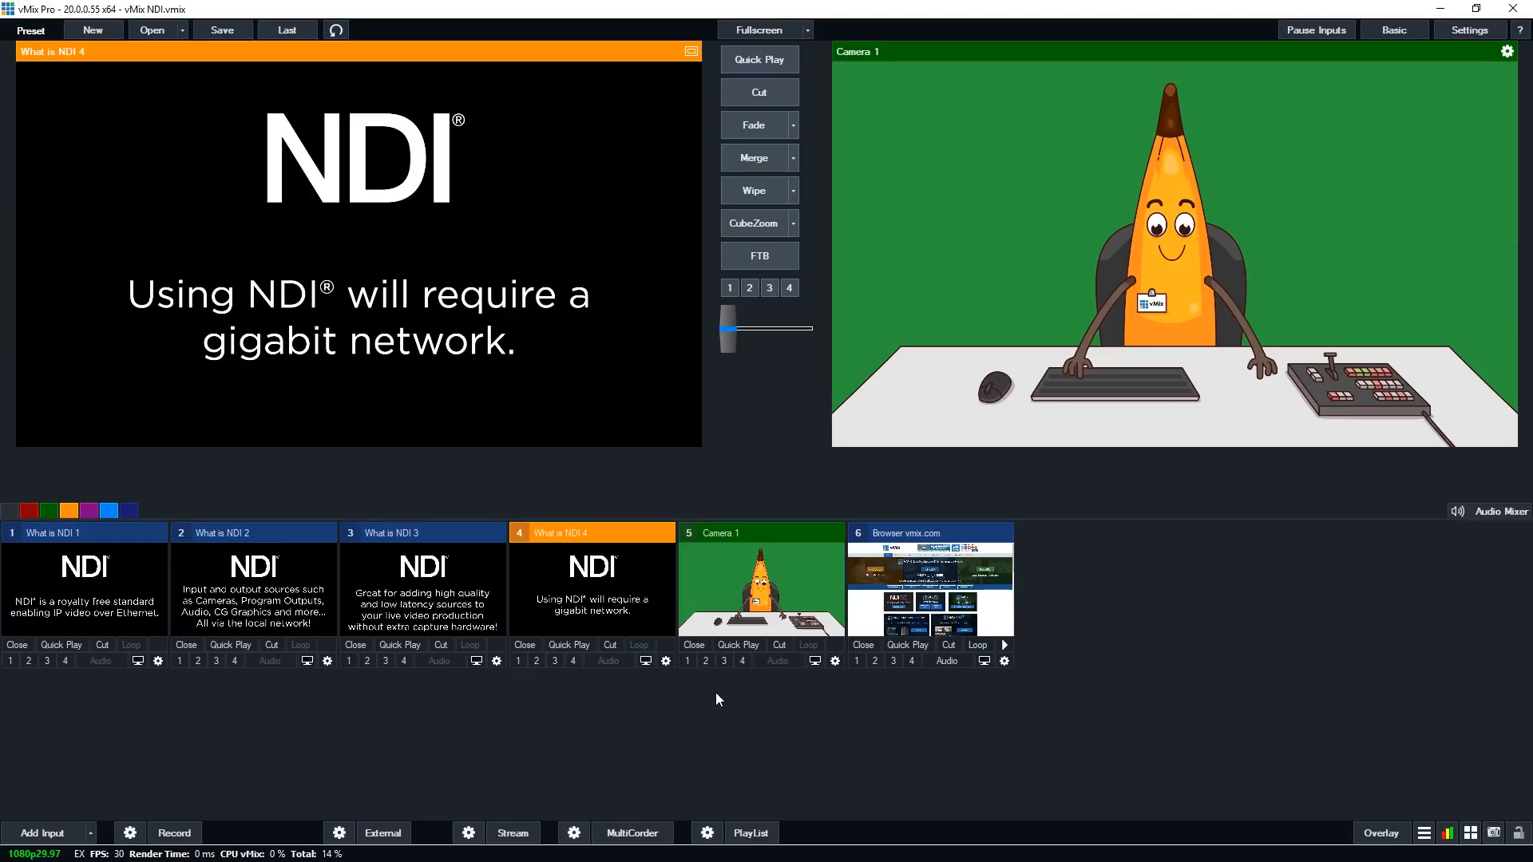
Start adding an NDI / Desktop Capture input and examine the NDI sources available on the network, including cameras, desktops and Adobe outputs
{"action": "left_click", "coordinate": [60, 831]}
{"action": "left_click", "coordinate": [408, 291]}
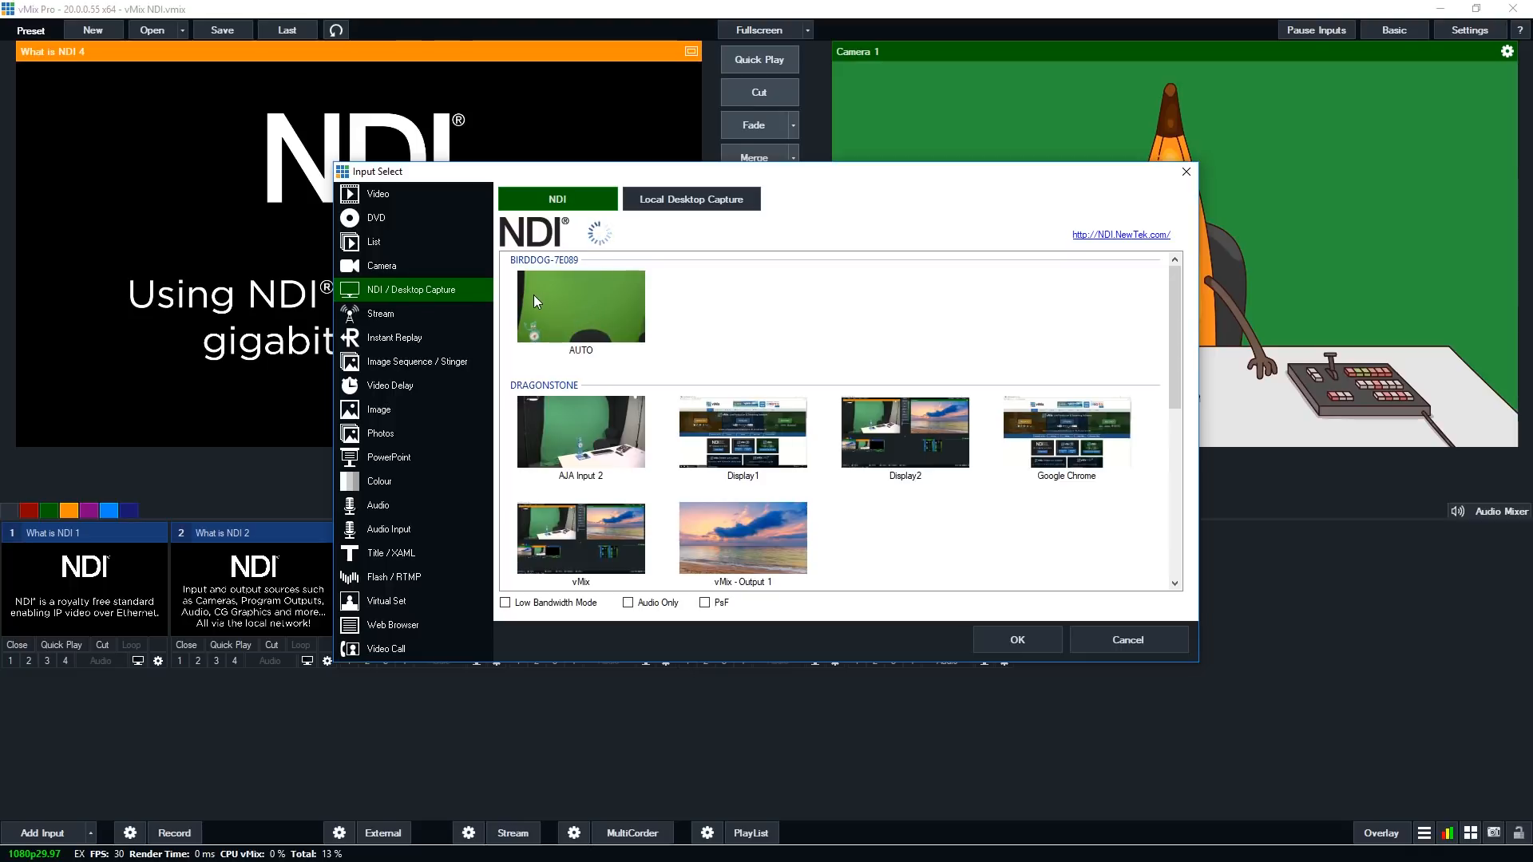
{"action": "left_click", "coordinate": [559, 412]}
{"action": "scroll", "coordinate": [998, 543], "scroll_direction": "down", "scroll_amount": 4}
{"action": "left_click", "coordinate": [591, 471]}
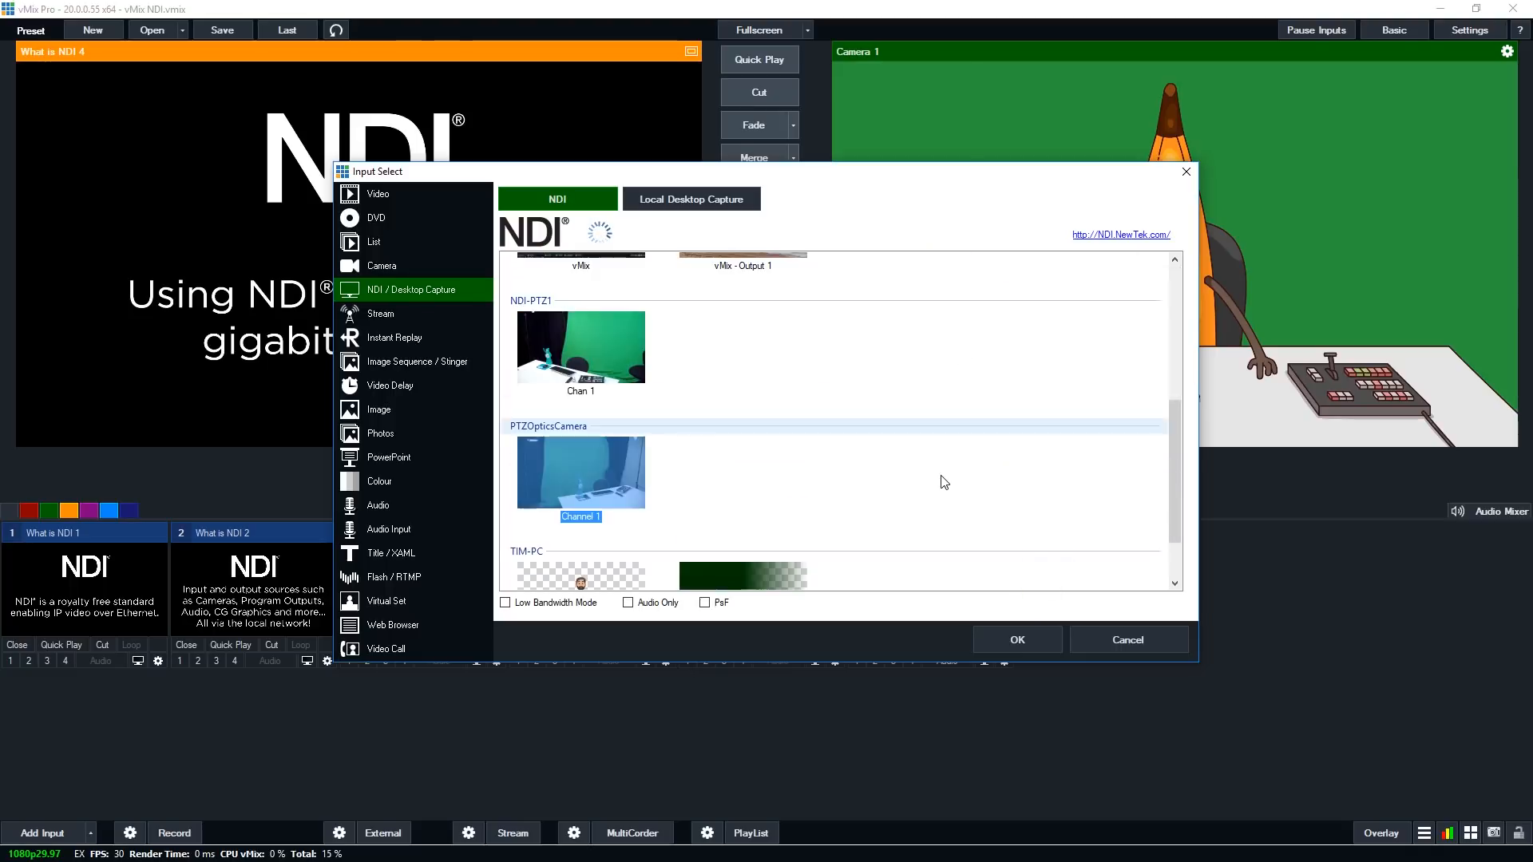
{"action": "scroll", "coordinate": [633, 423], "scroll_direction": "up", "scroll_amount": 2}
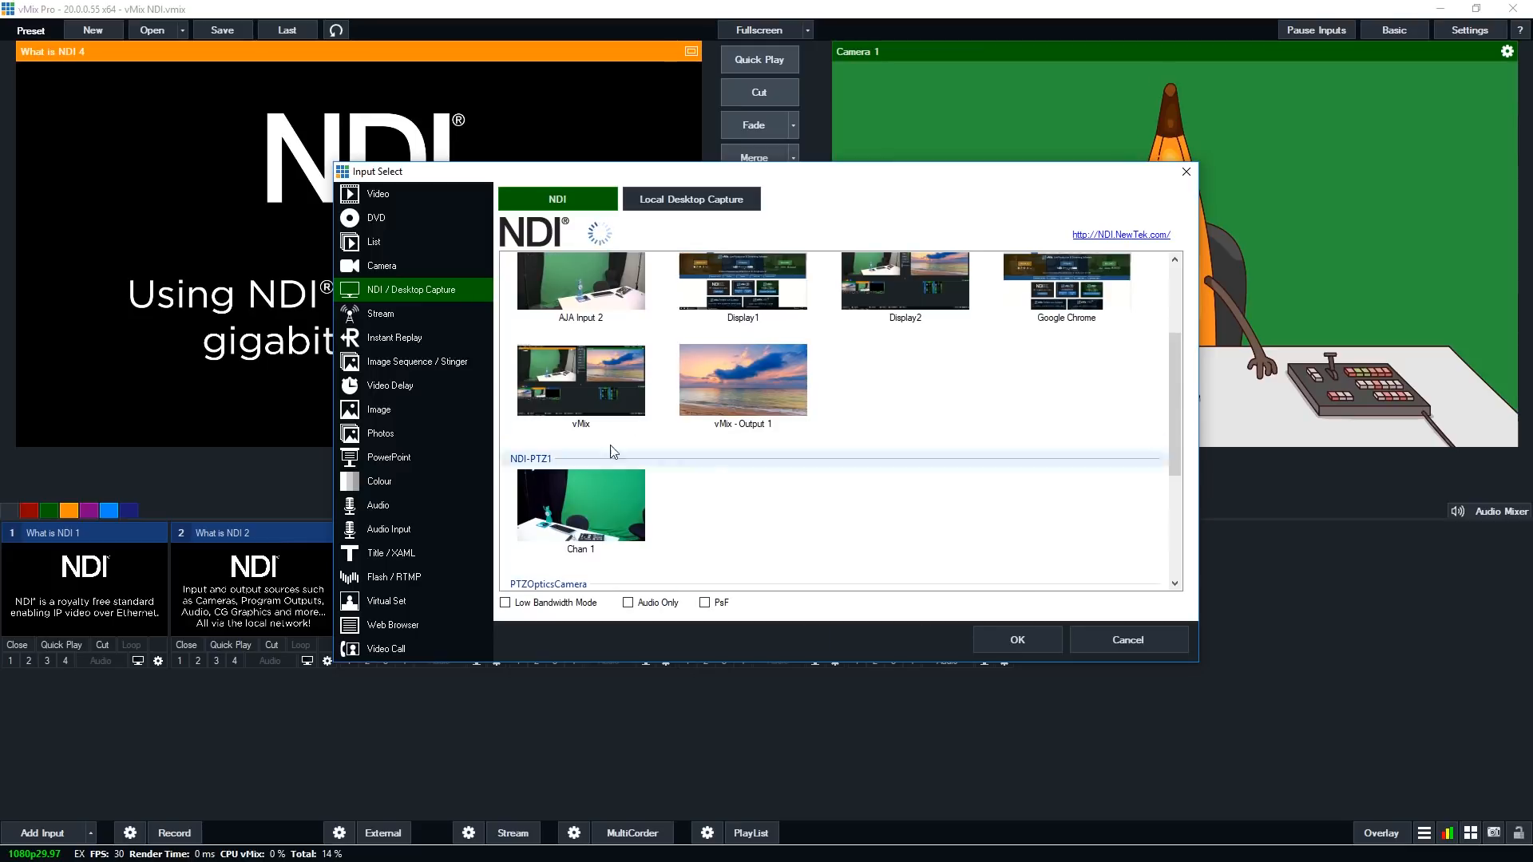
{"action": "scroll", "coordinate": [520, 492], "scroll_direction": "down", "scroll_amount": 2}
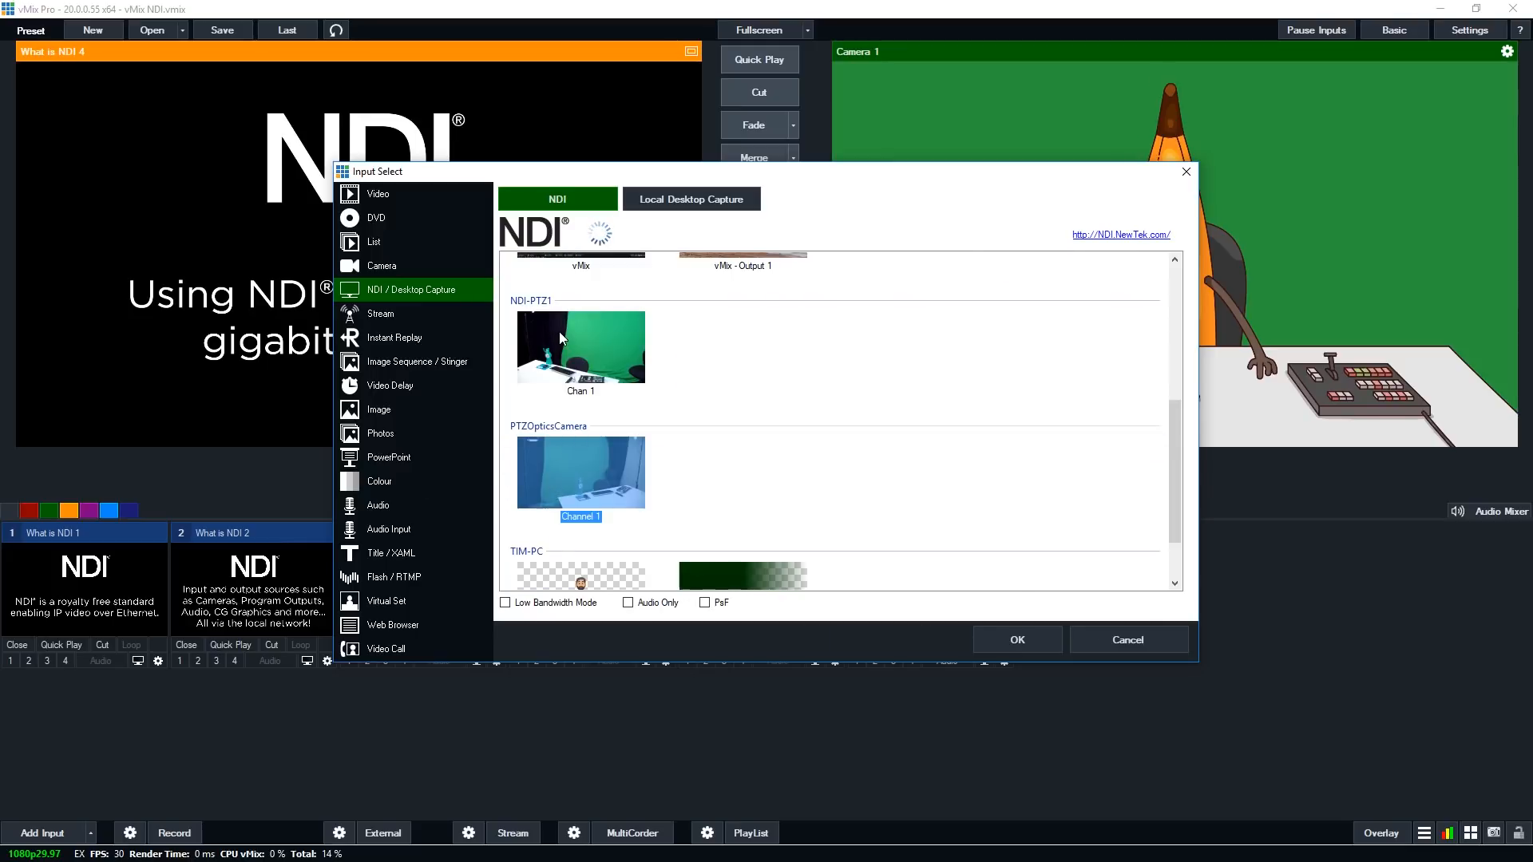
{"action": "scroll", "coordinate": [624, 382], "scroll_direction": "down", "scroll_amount": 1}
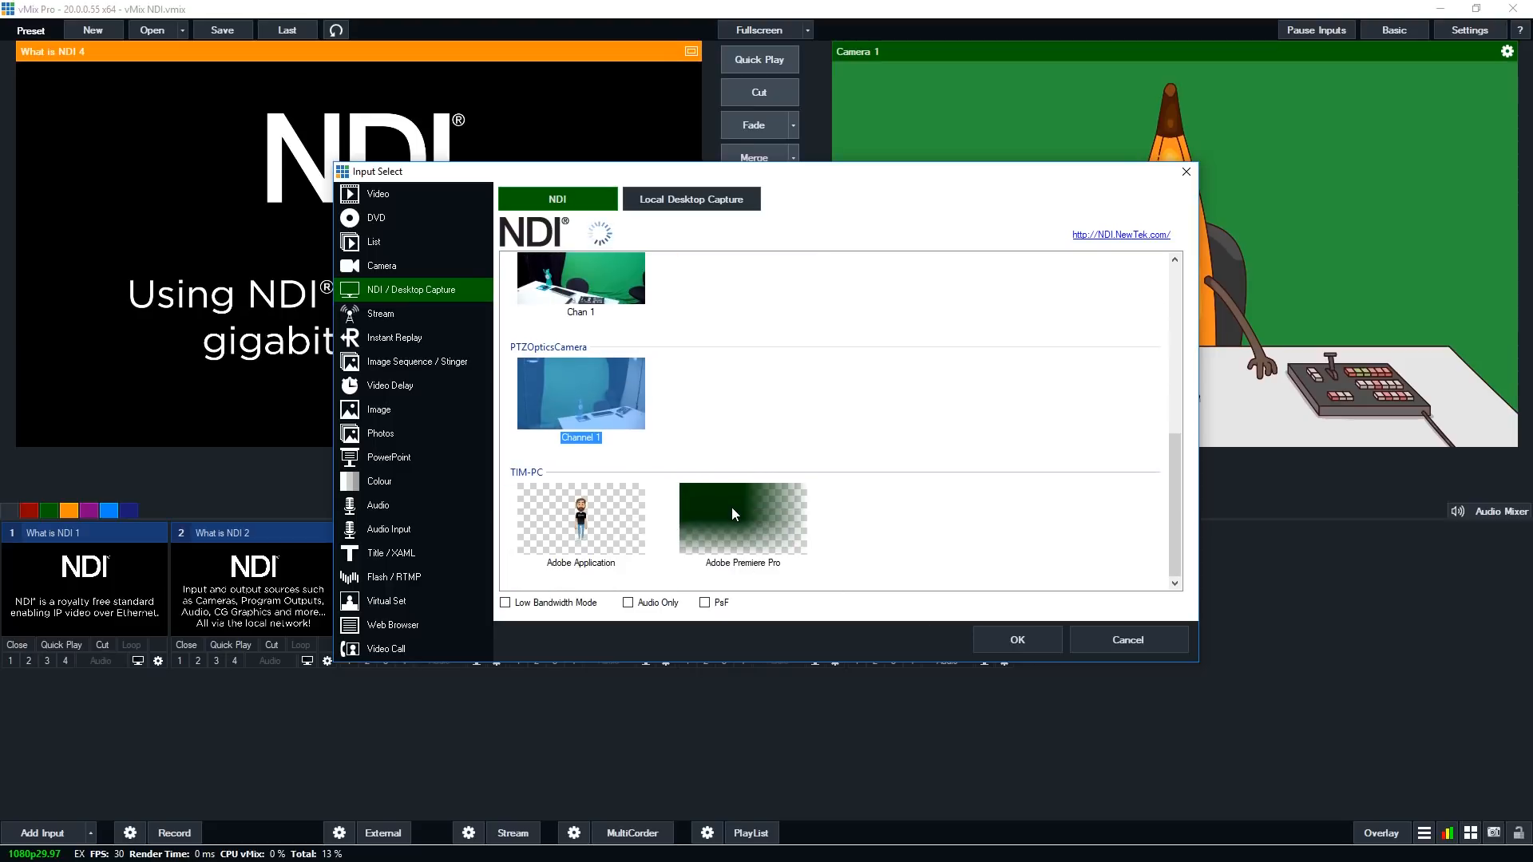
{"action": "scroll", "coordinate": [851, 554], "scroll_direction": "up", "scroll_amount": 4}
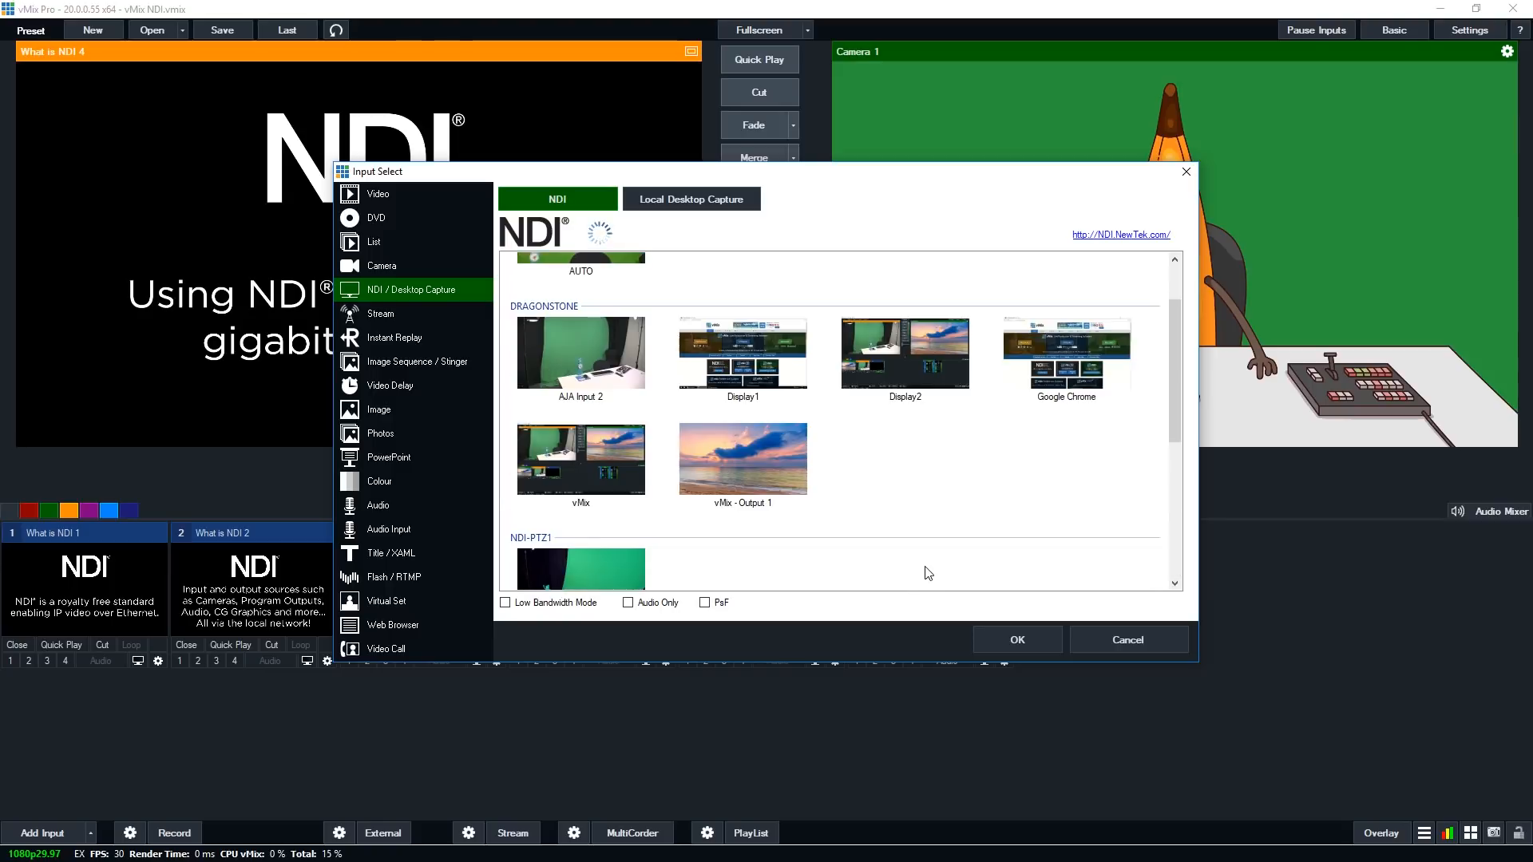
{"action": "scroll", "coordinate": [926, 565], "scroll_direction": "up", "scroll_amount": 1}
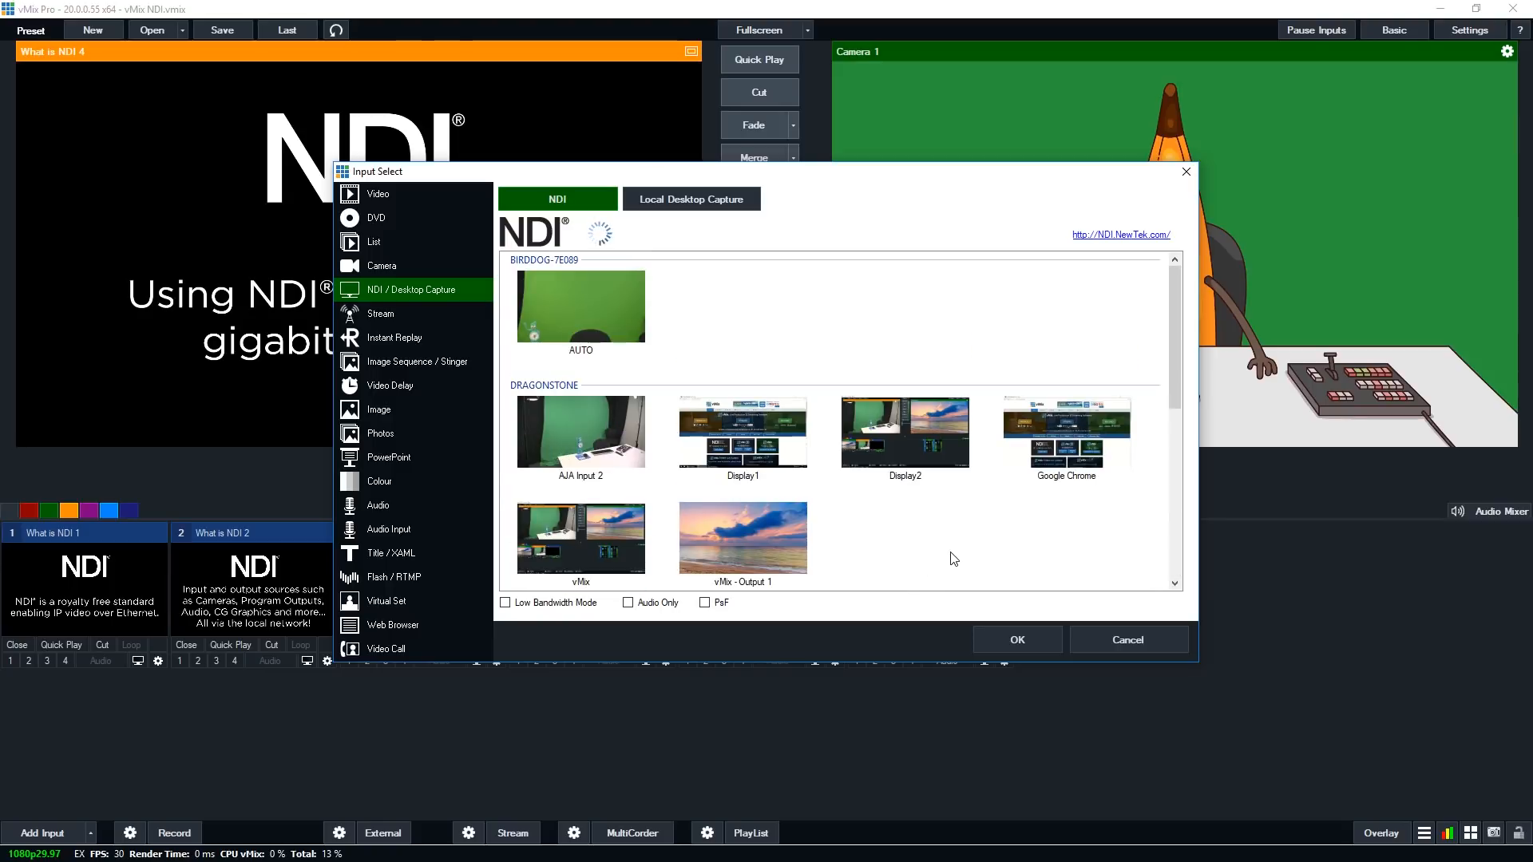
Add the DRAGONSTONE Display2 NDI source as an input and load it into the preview
{"action": "left_click", "coordinate": [903, 448]}
{"action": "left_click", "coordinate": [1018, 639]}
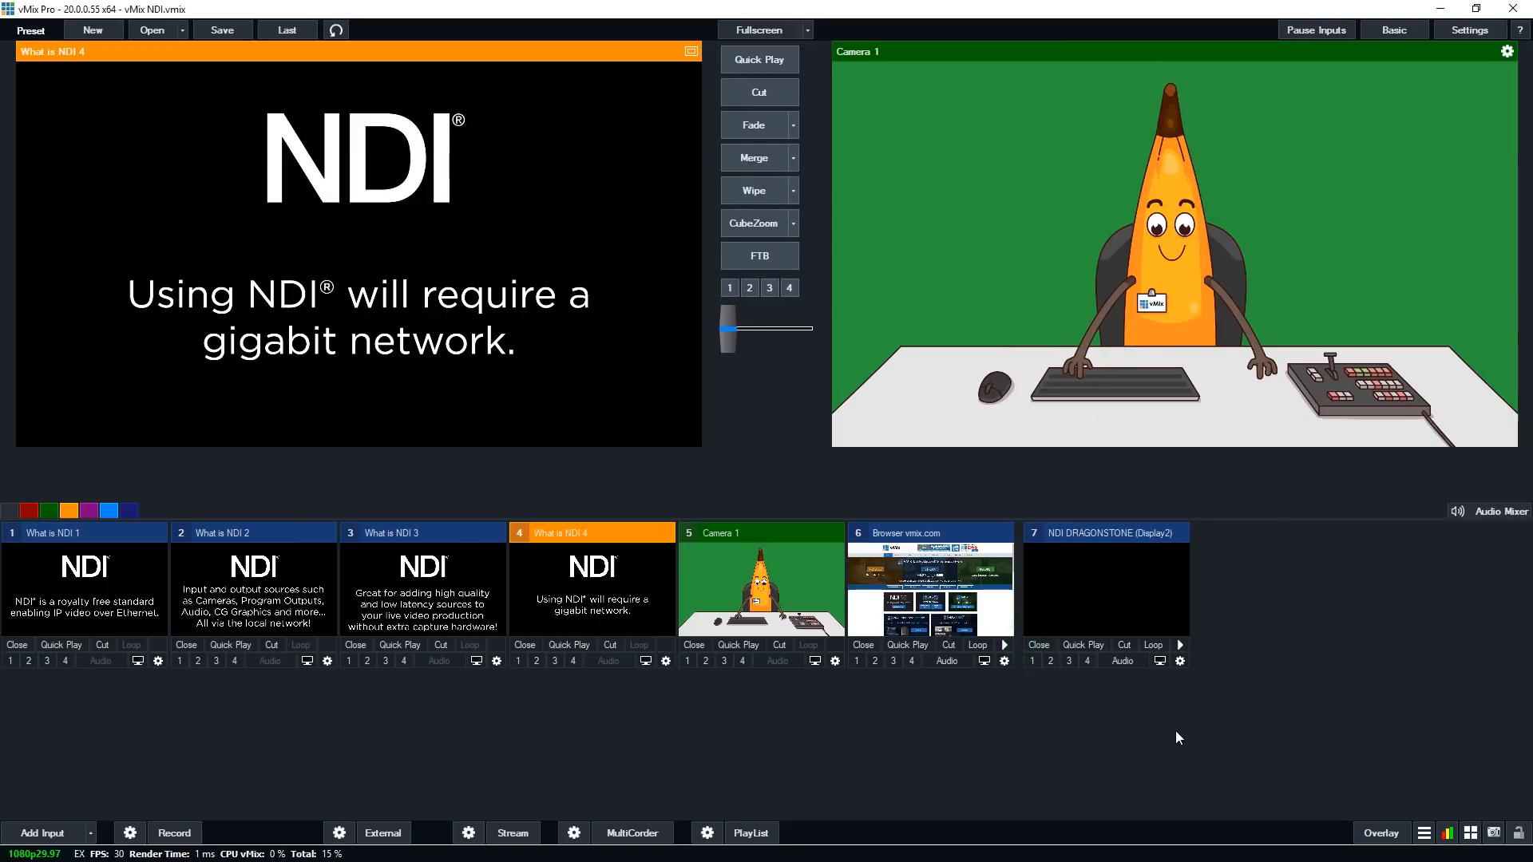
{"action": "left_click", "coordinate": [1168, 601]}
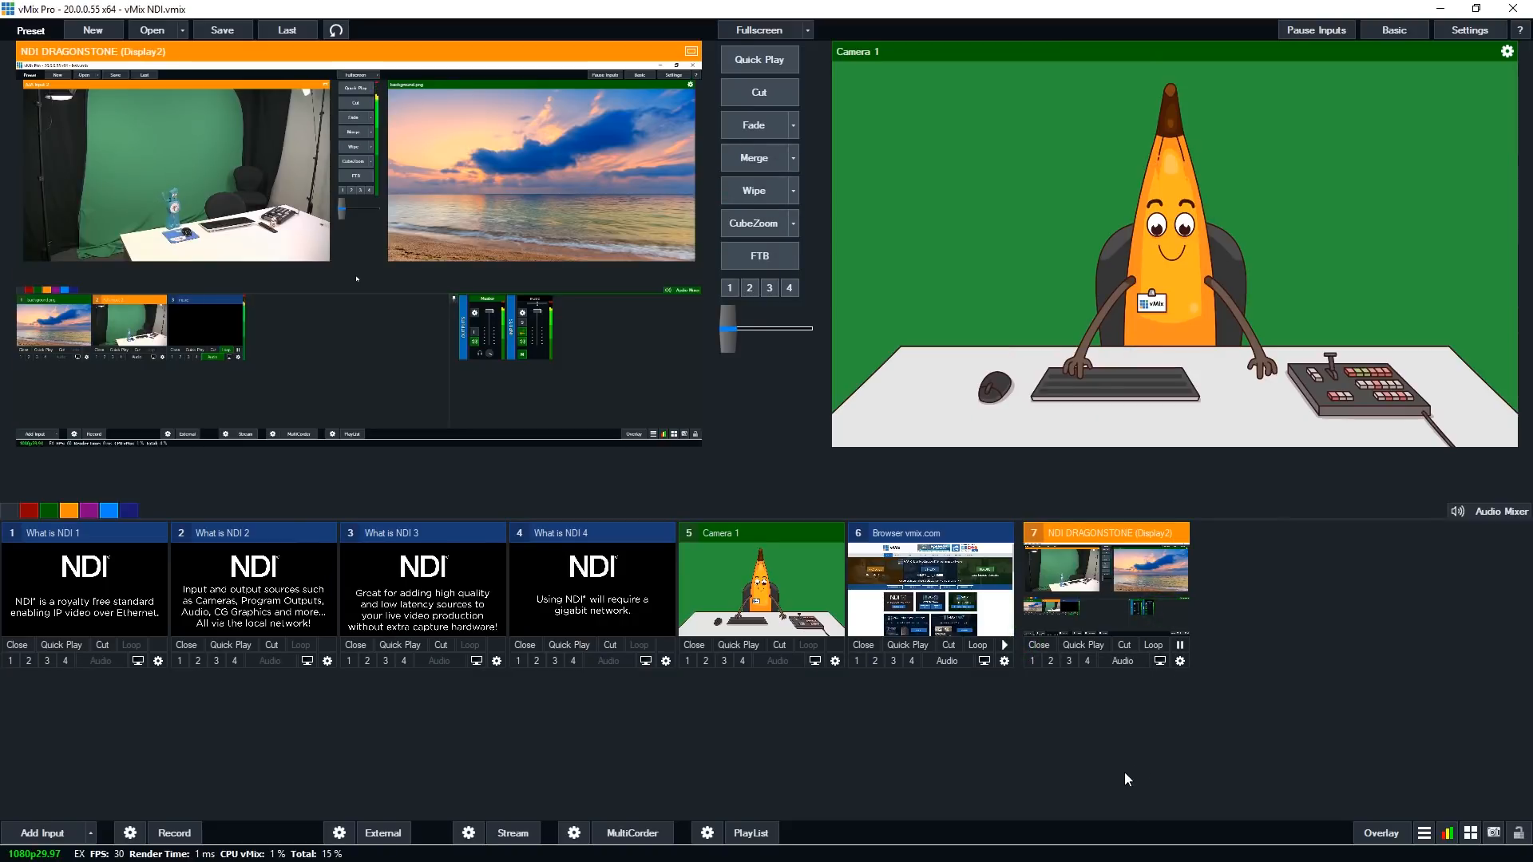
Add the BIRDDOG-7E089 AUTO camera as another NDI input
{"action": "left_click", "coordinate": [65, 830]}
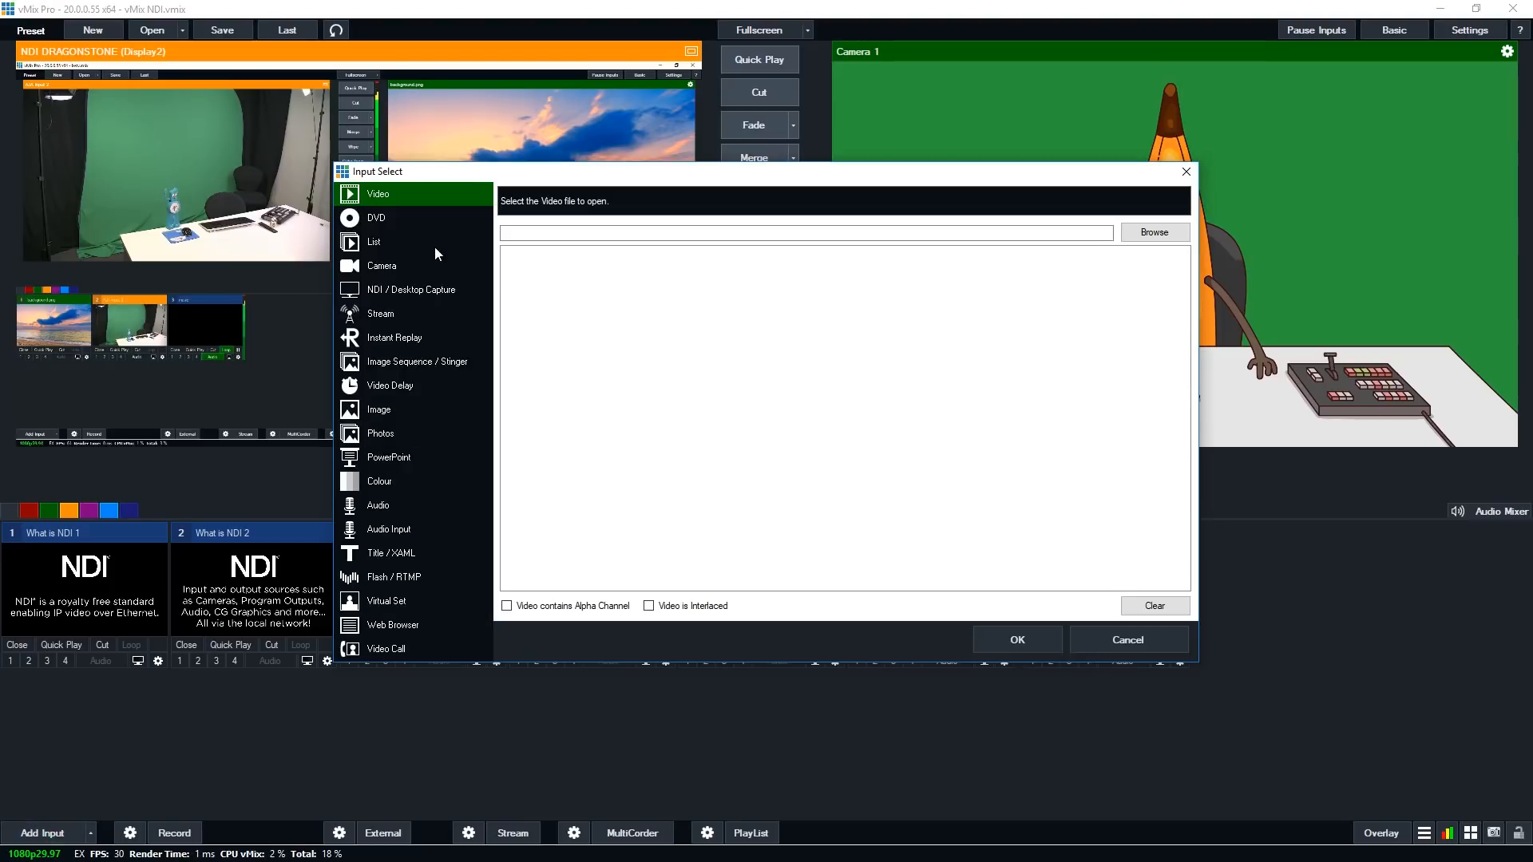
{"action": "left_click", "coordinate": [432, 291]}
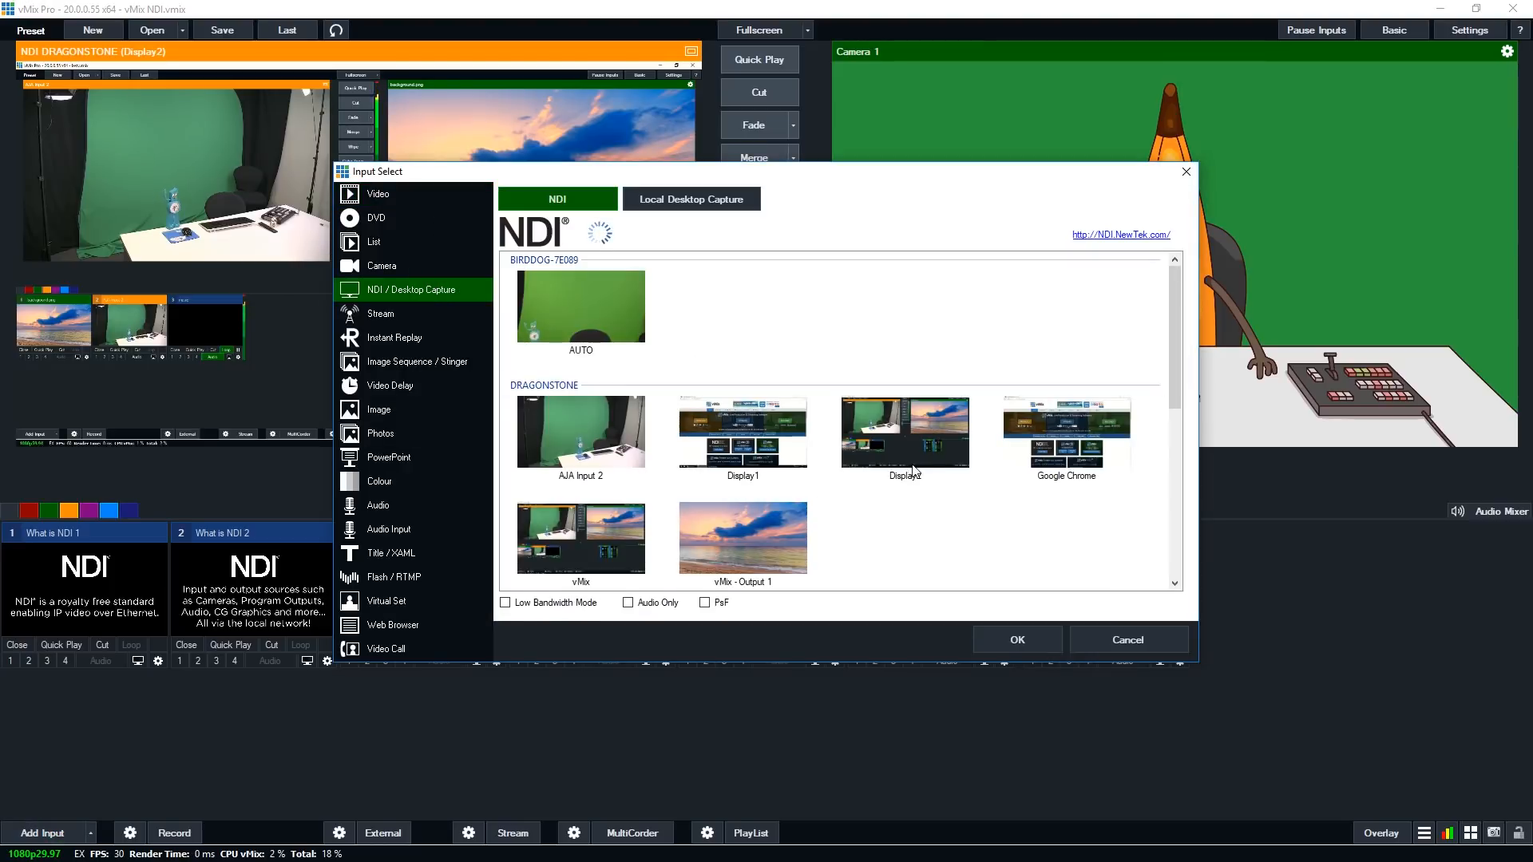
{"action": "scroll", "coordinate": [919, 364], "scroll_direction": "down", "scroll_amount": 3}
{"action": "scroll", "coordinate": [691, 380], "scroll_direction": "up", "scroll_amount": 3}
{"action": "left_click", "coordinate": [592, 330]}
{"action": "left_click", "coordinate": [1018, 636]}
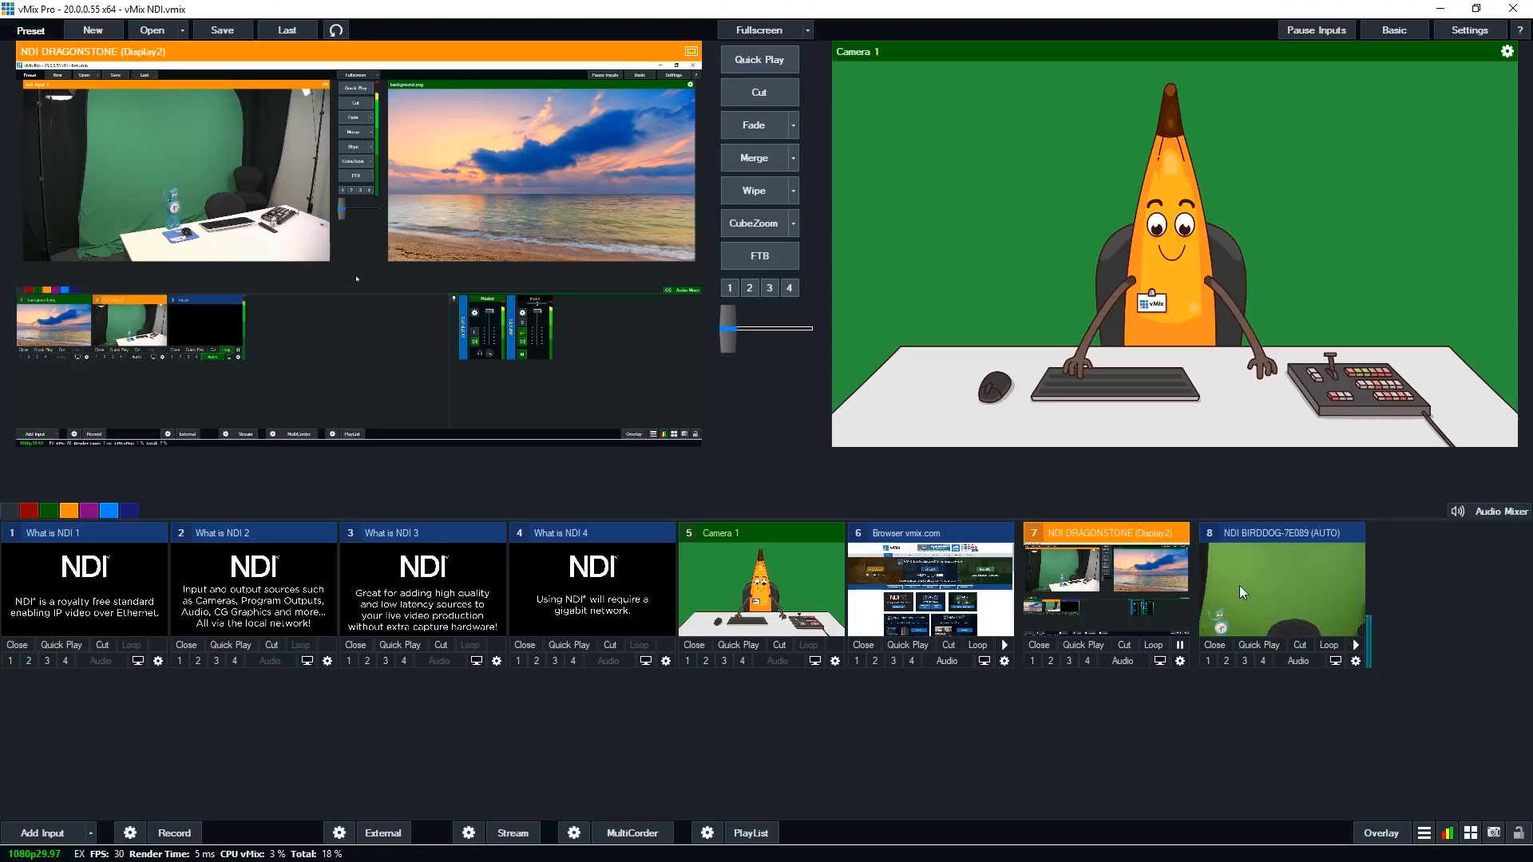
Switch the BirdDog input's source to DRAGONSTONE's AJA Input 2, and remove both added NDI inputs
{"action": "right_click", "coordinate": [1271, 574]}
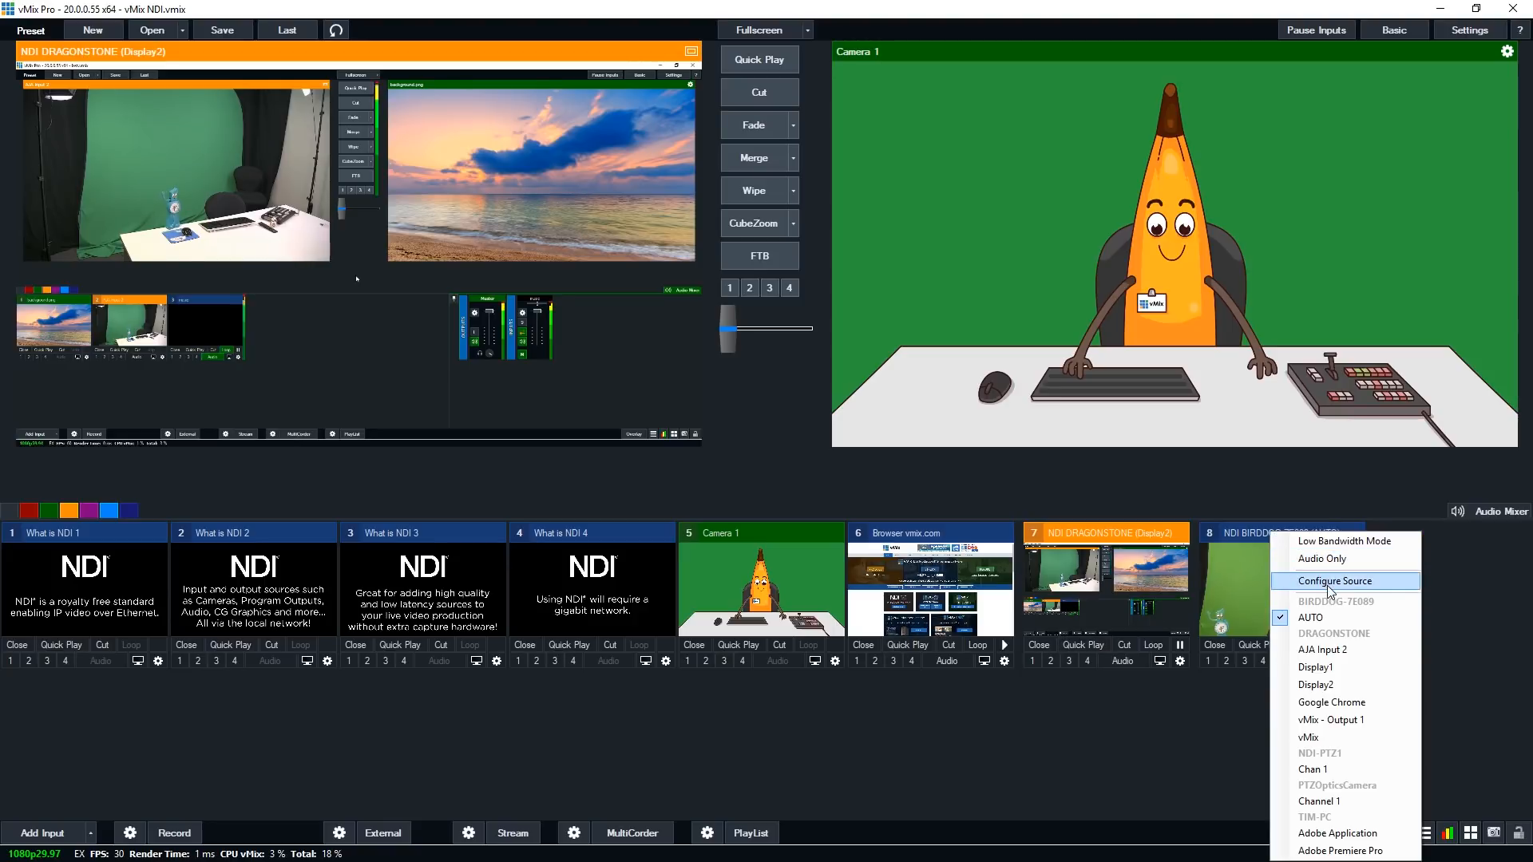
{"action": "left_click", "coordinate": [1326, 649]}
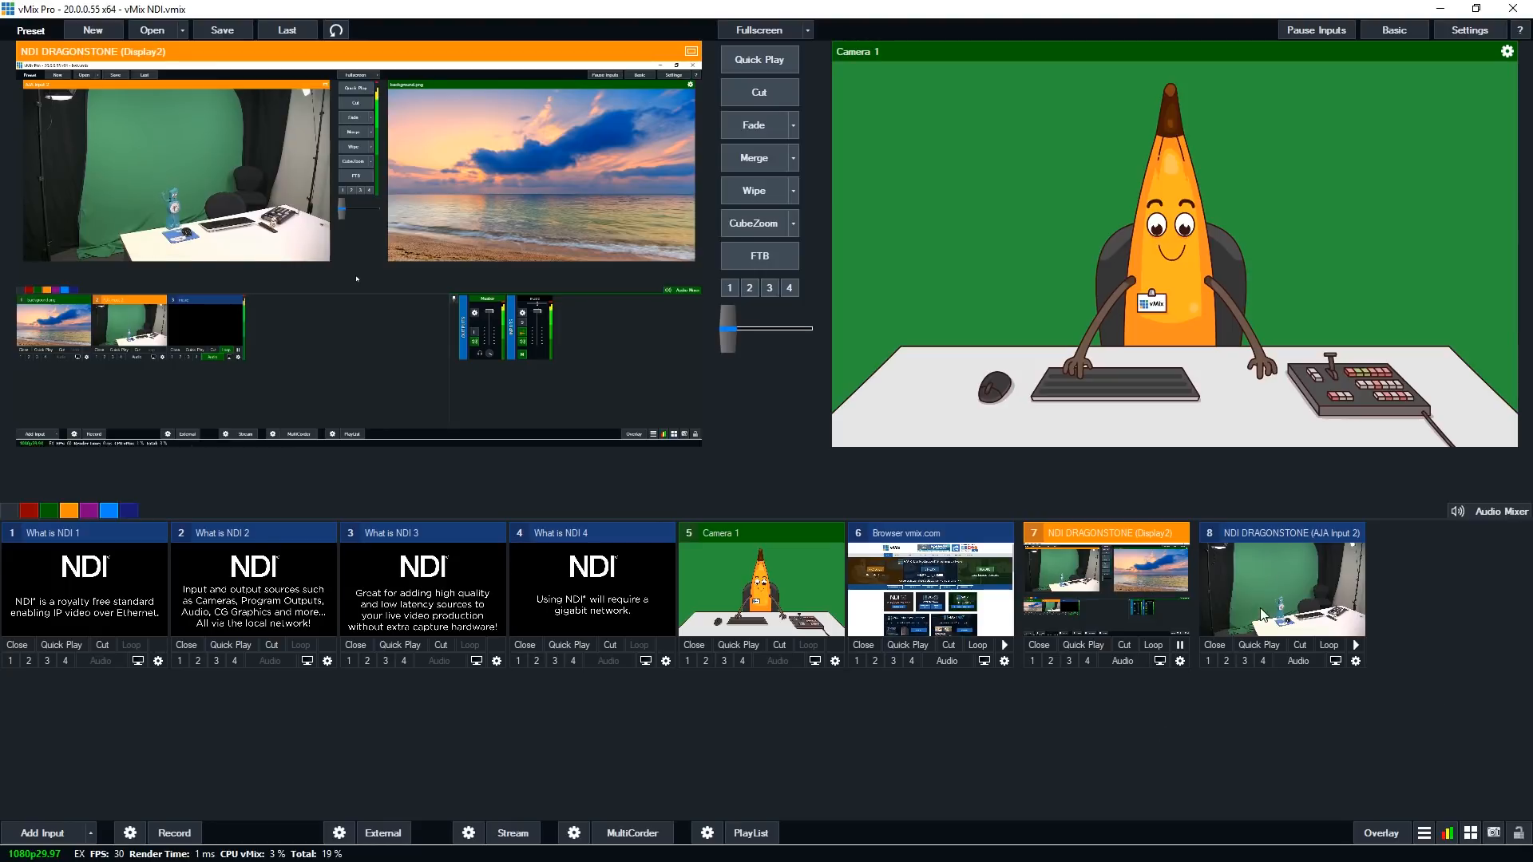
{"action": "left_click", "coordinate": [1213, 645]}
{"action": "left_click", "coordinate": [1041, 646]}
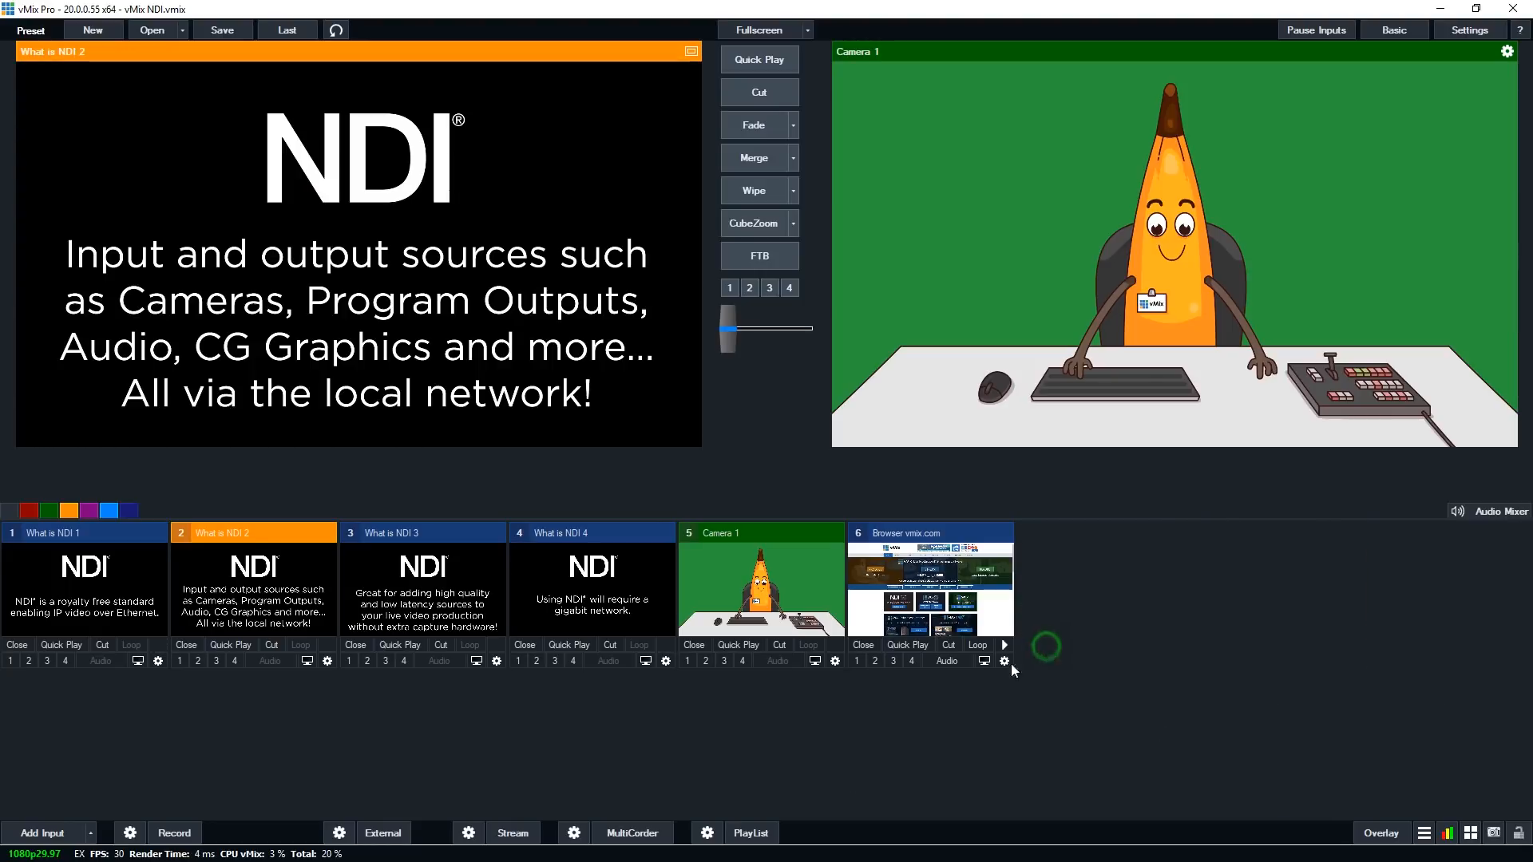
Add the Adobe Premiere Pro NDI source as an input and show it on overlay channel 1
{"action": "left_click", "coordinate": [39, 833]}
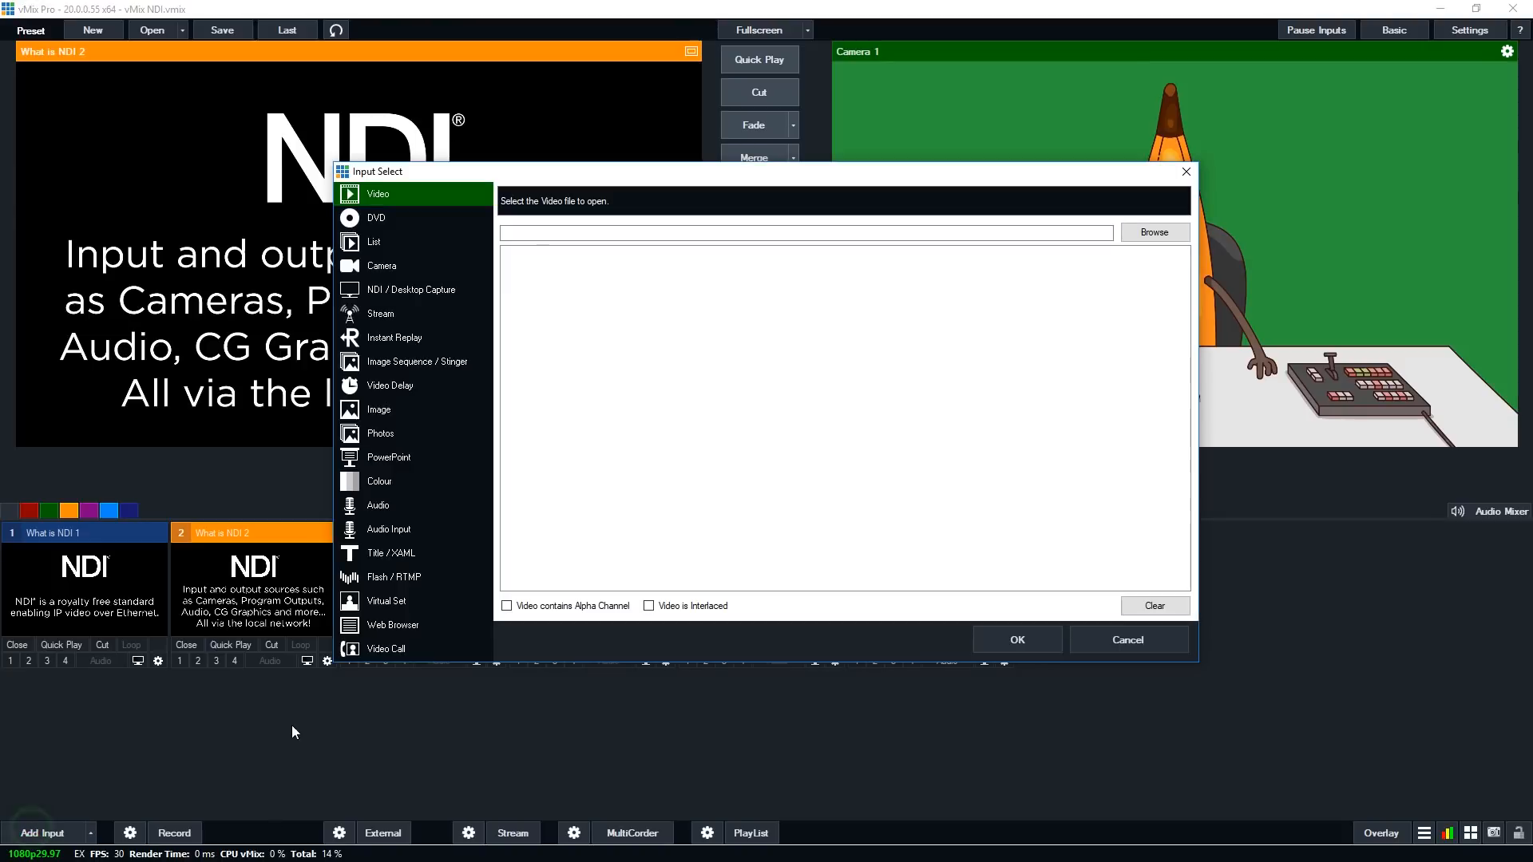
{"action": "left_click", "coordinate": [442, 289]}
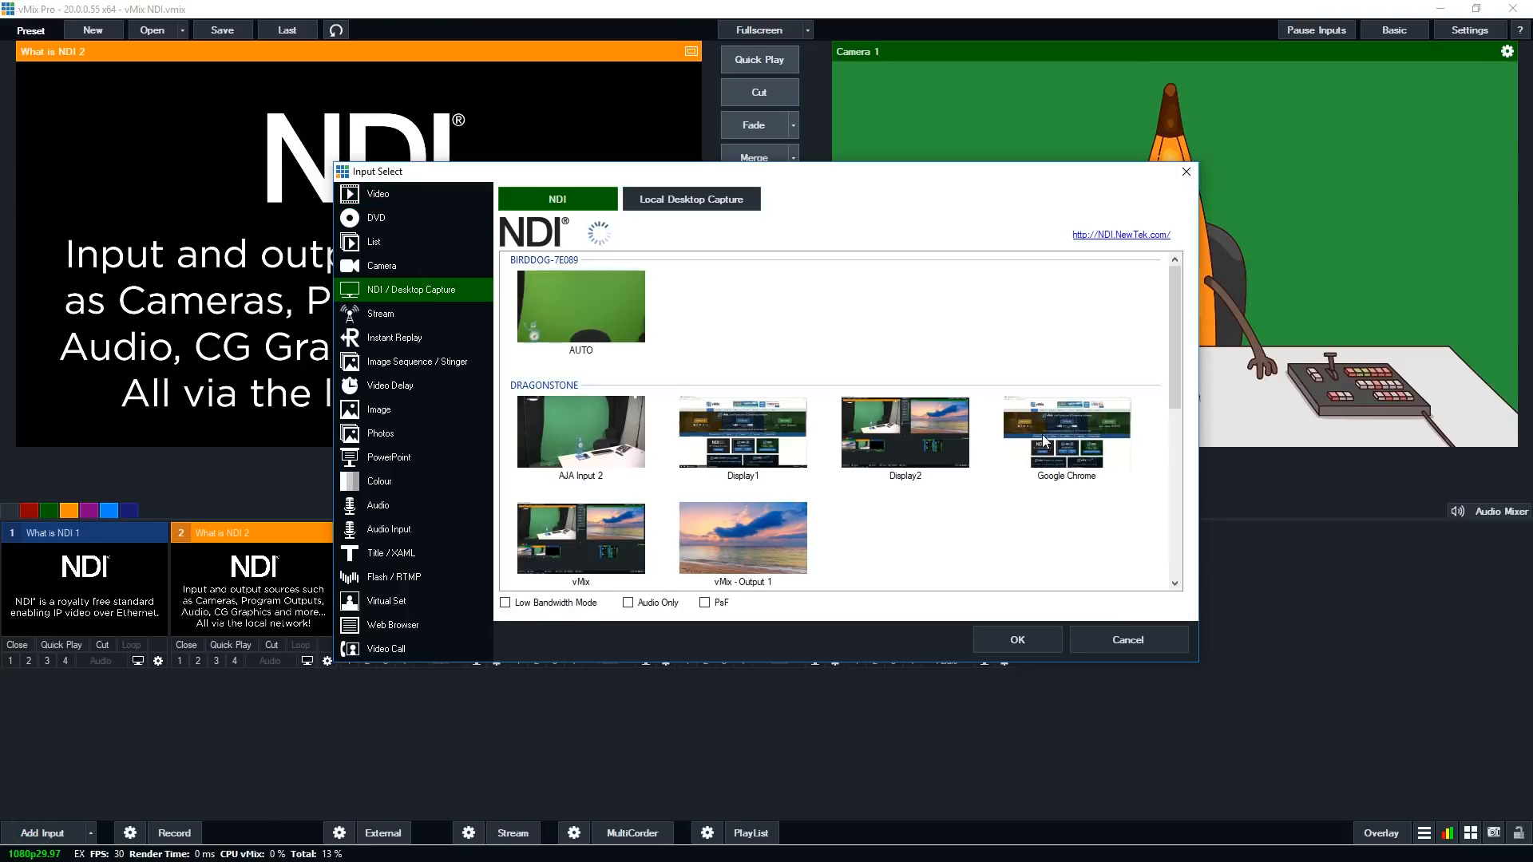
{"action": "scroll", "coordinate": [998, 425], "scroll_direction": "down", "scroll_amount": 5}
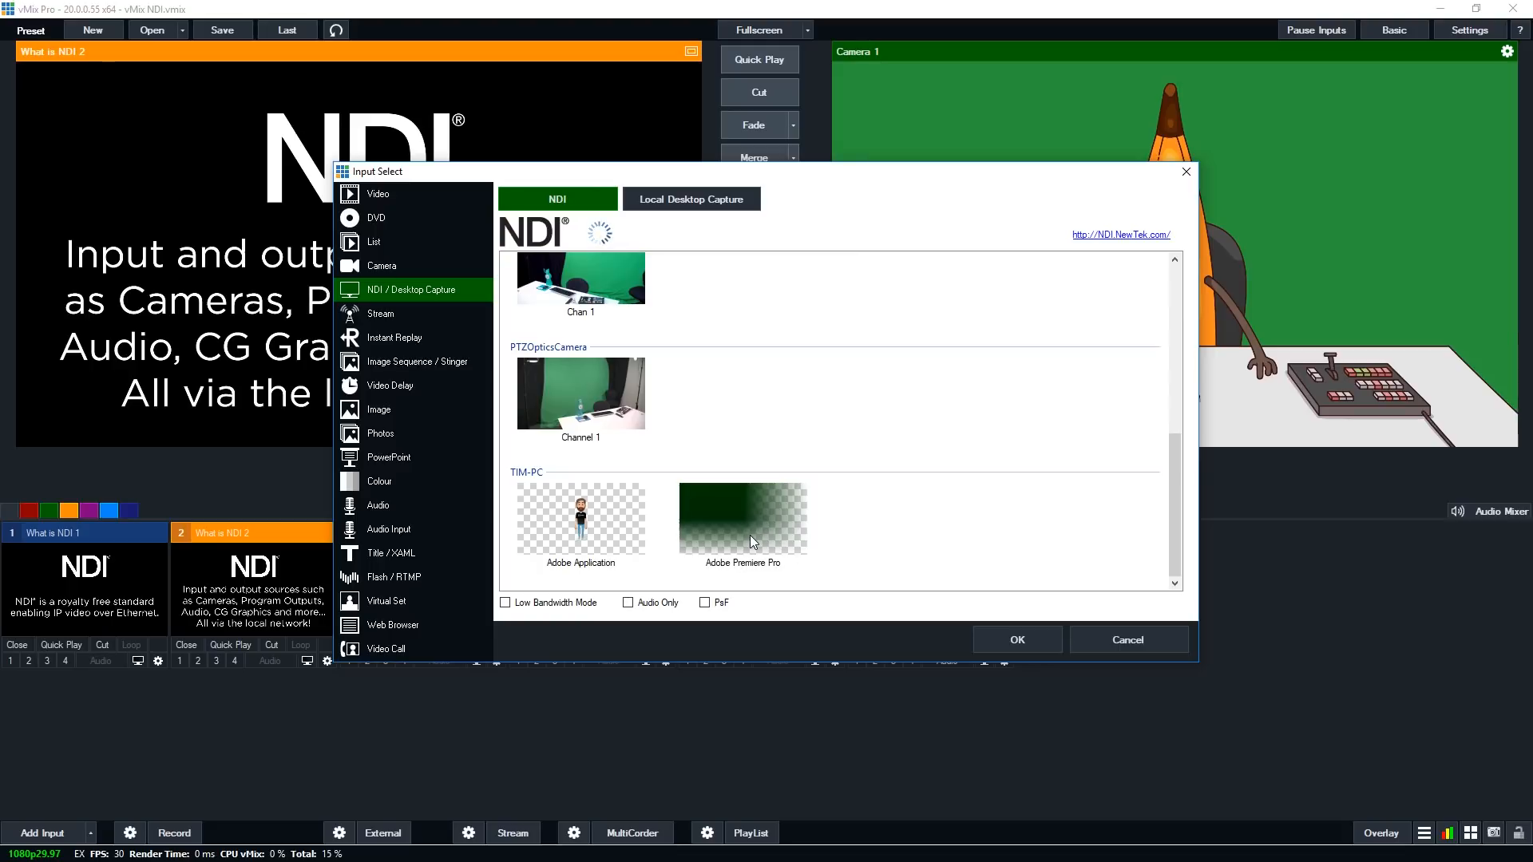
{"action": "left_click", "coordinate": [805, 540]}
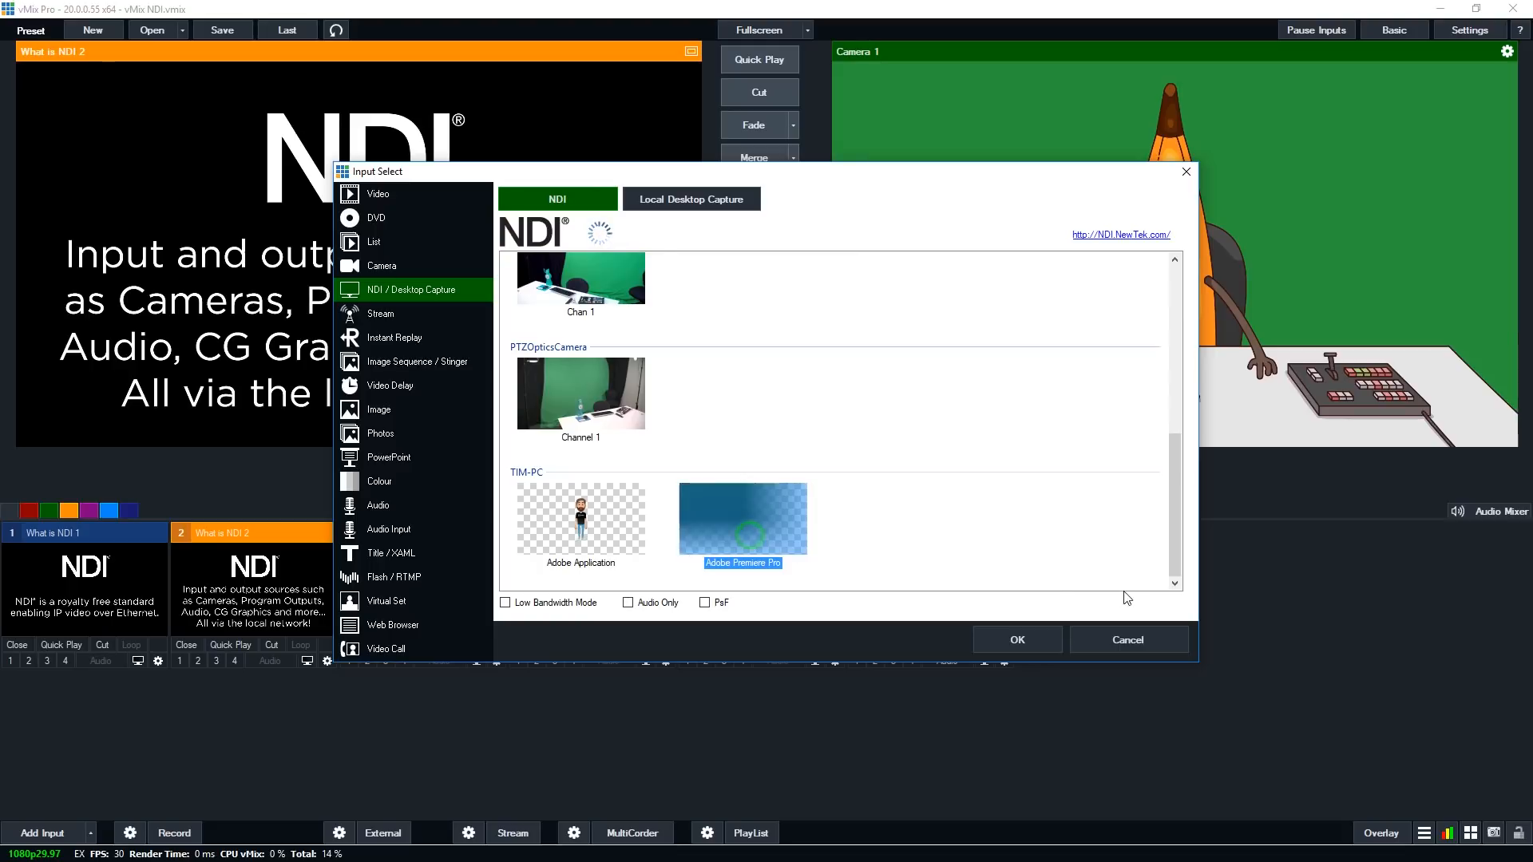
{"action": "left_click", "coordinate": [1031, 643]}
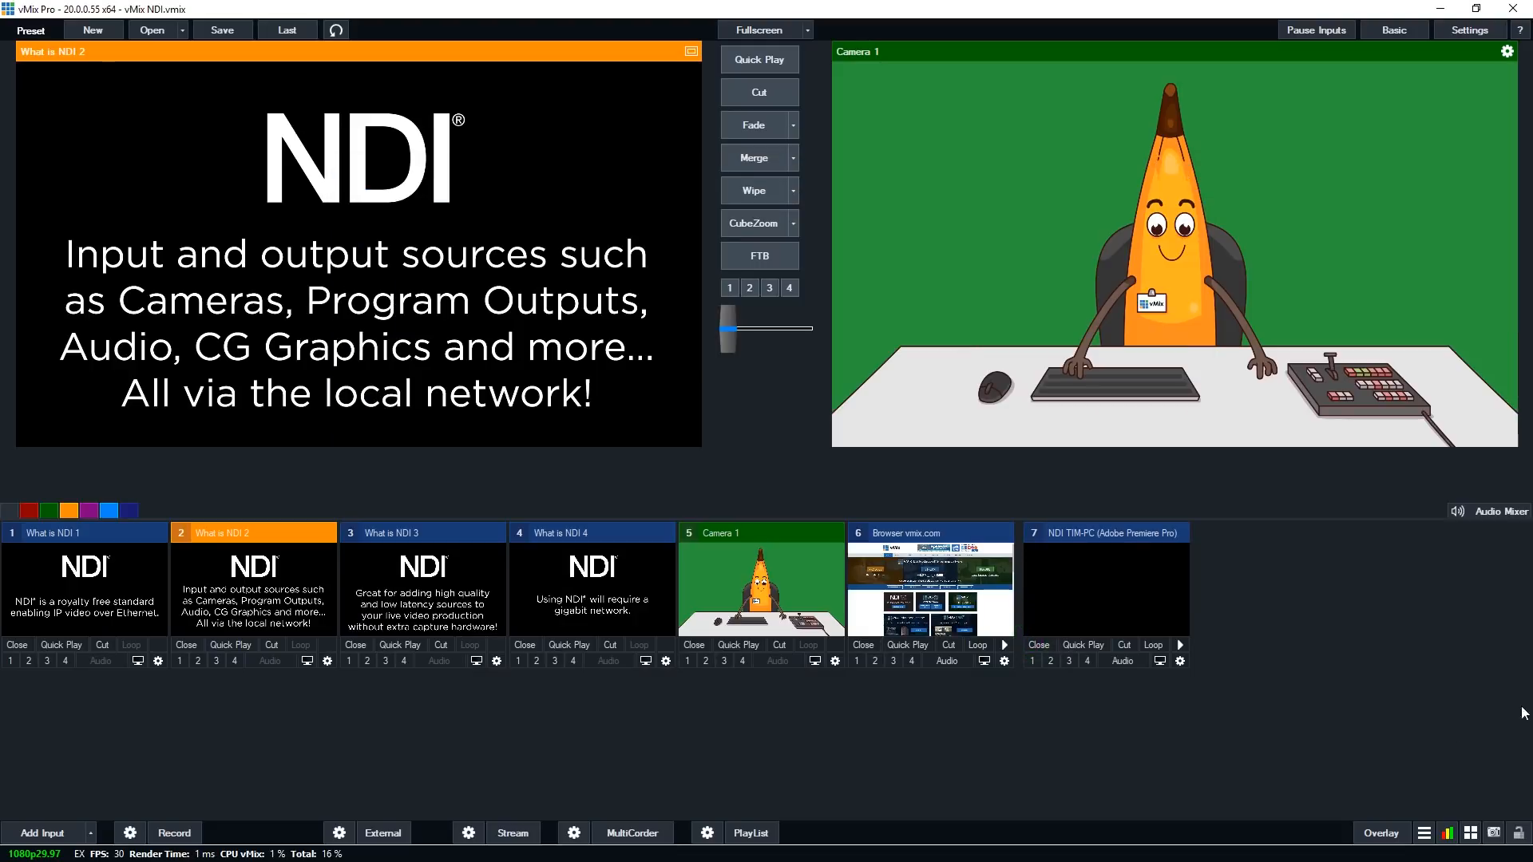
{"action": "left_click", "coordinate": [1031, 660]}
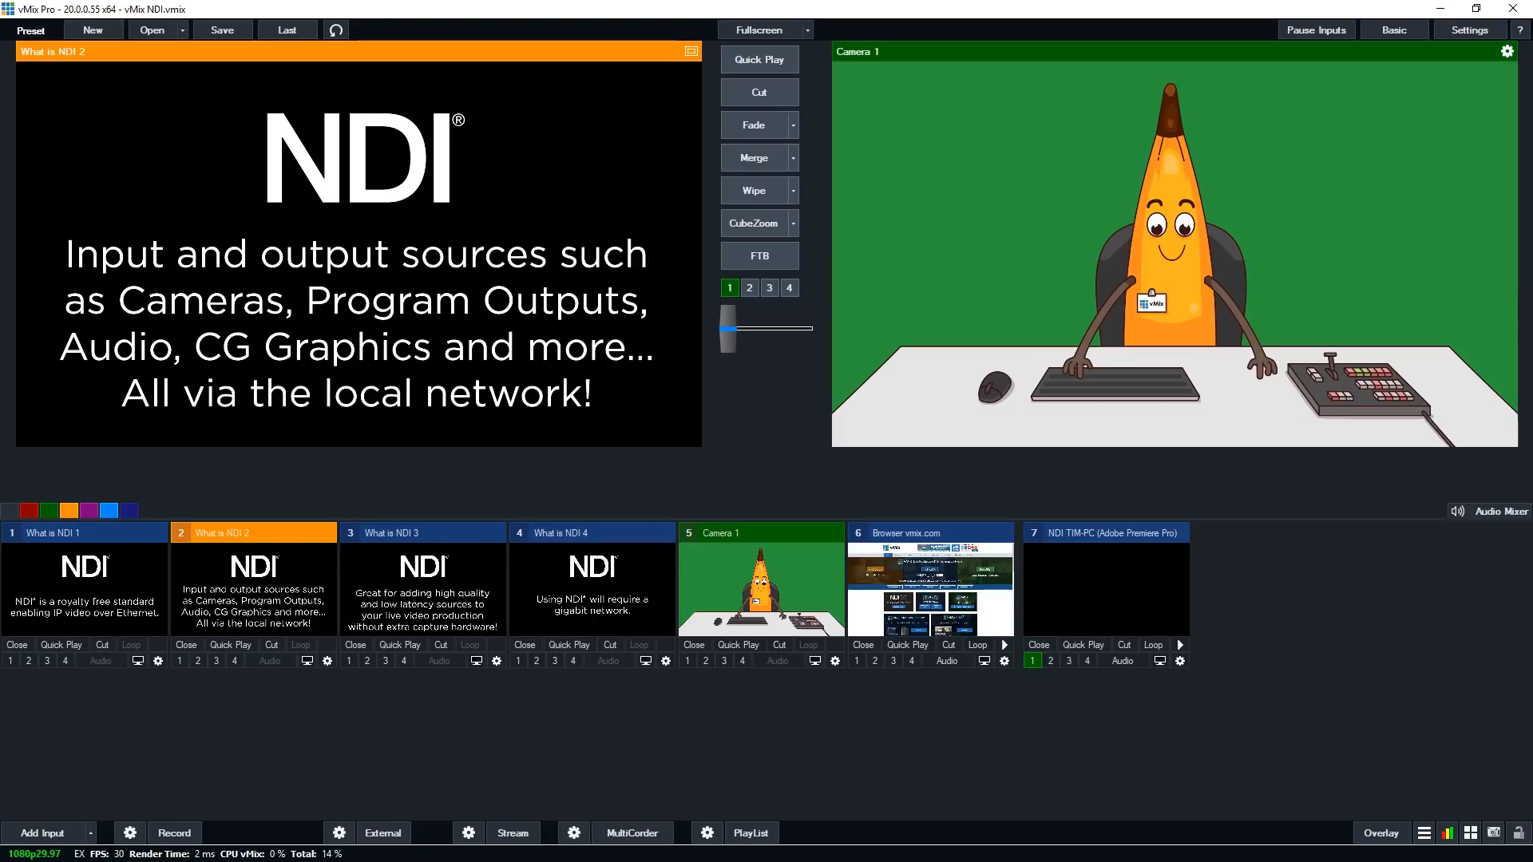
Switch to Adobe Premiere Pro and play the Lower third sequence from its start, returning to vMix when it ends
{"action": "key", "text": "alt+Tab"}
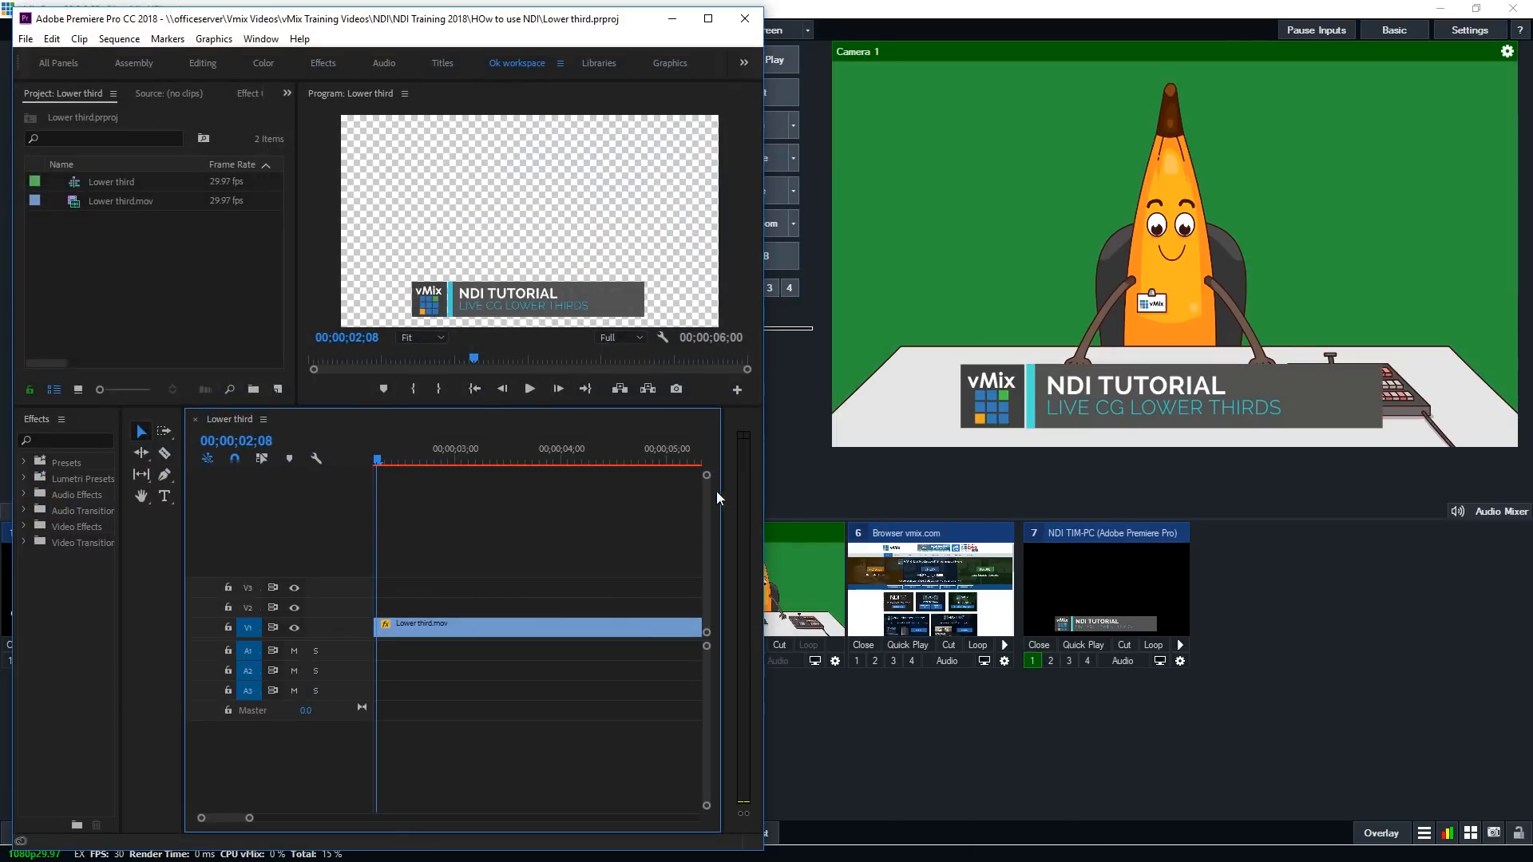
{"action": "mouse_move", "coordinate": [379, 467]}
{"action": "left_mouse_down"}
{"action": "mouse_move", "coordinate": [300, 471]}
{"action": "mouse_move", "coordinate": [367, 457]}
{"action": "left_mouse_up"}
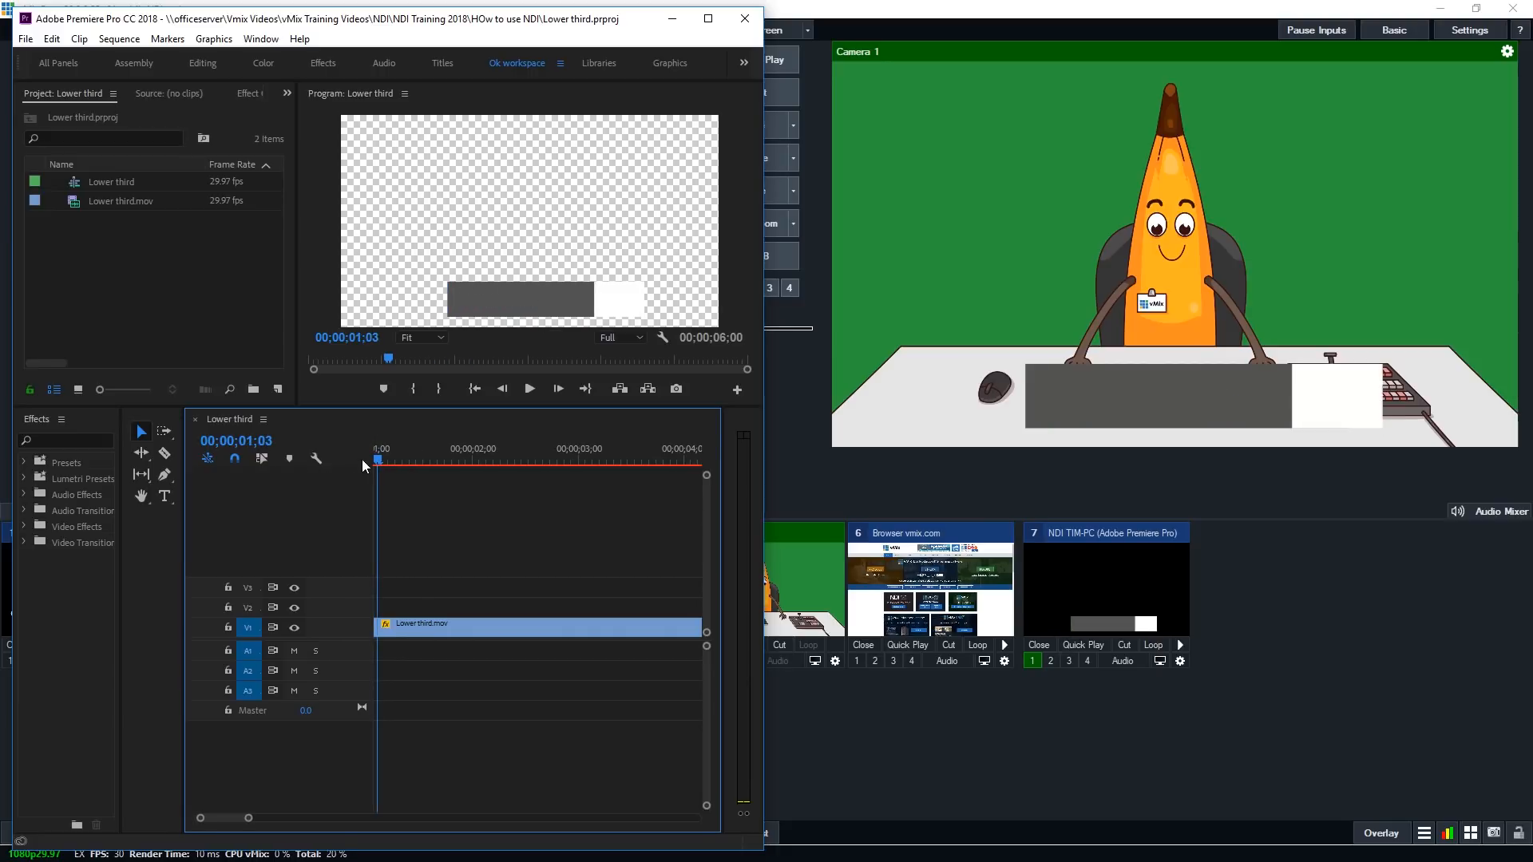
{"action": "left_click", "coordinate": [475, 389]}
{"action": "left_click", "coordinate": [527, 389]}
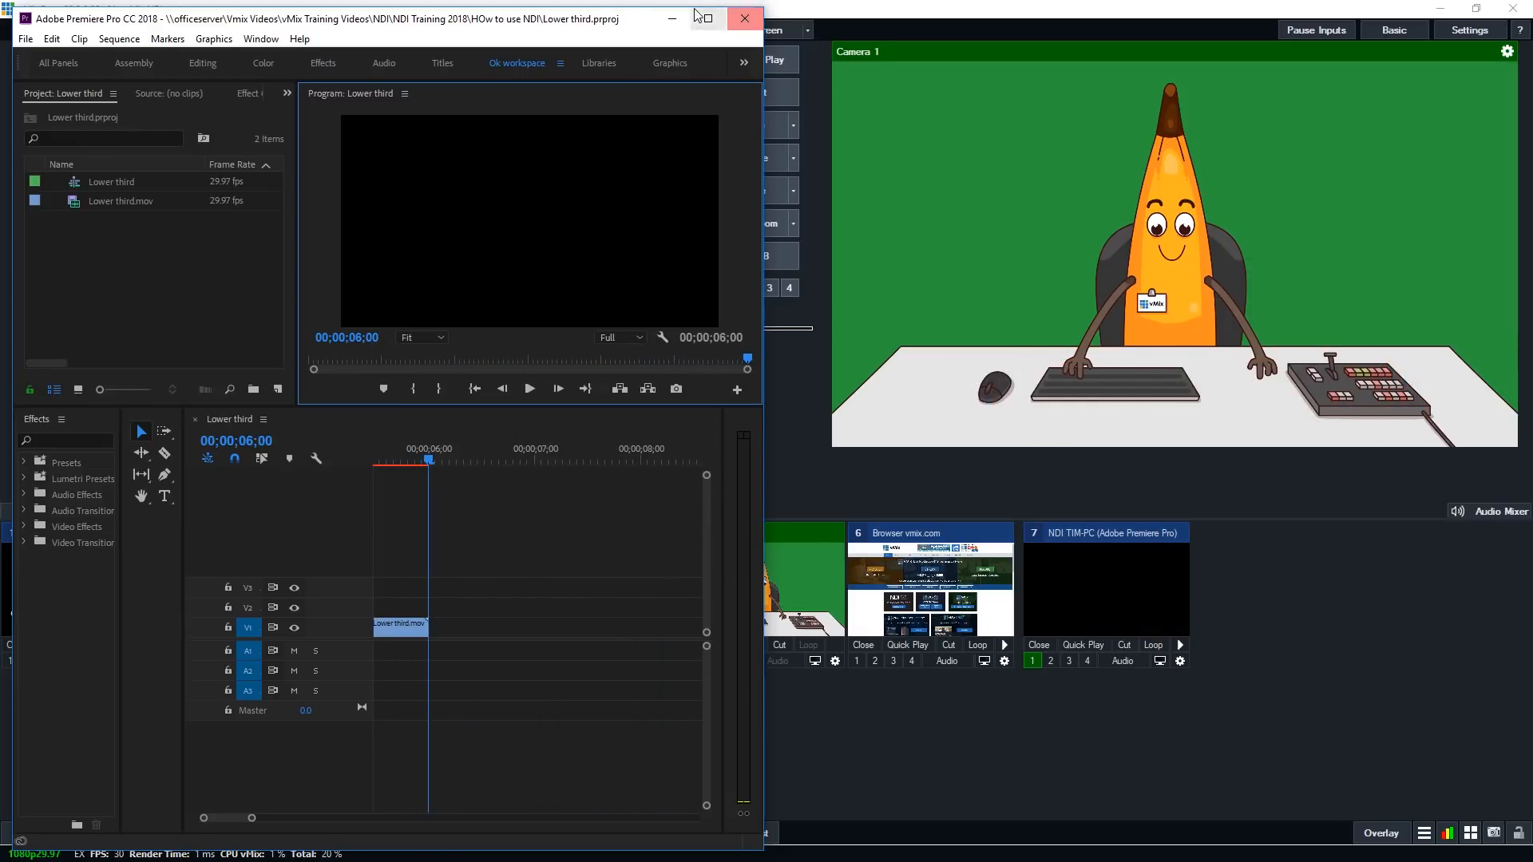
{"action": "left_click", "coordinate": [672, 19]}
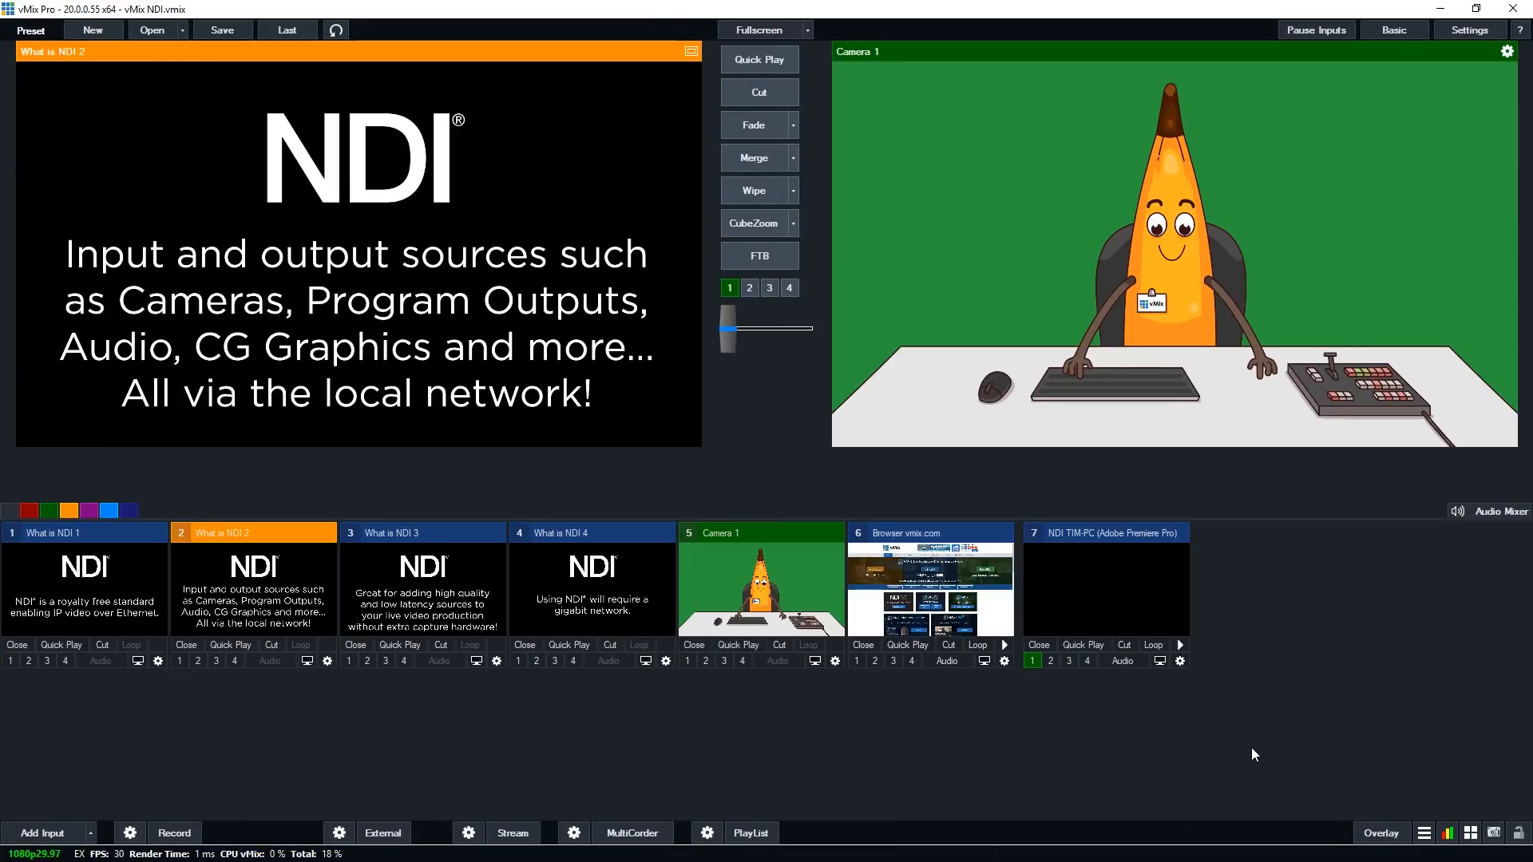
Add the Adobe Application NDI source with the animated character as an input
{"action": "left_click", "coordinate": [41, 833]}
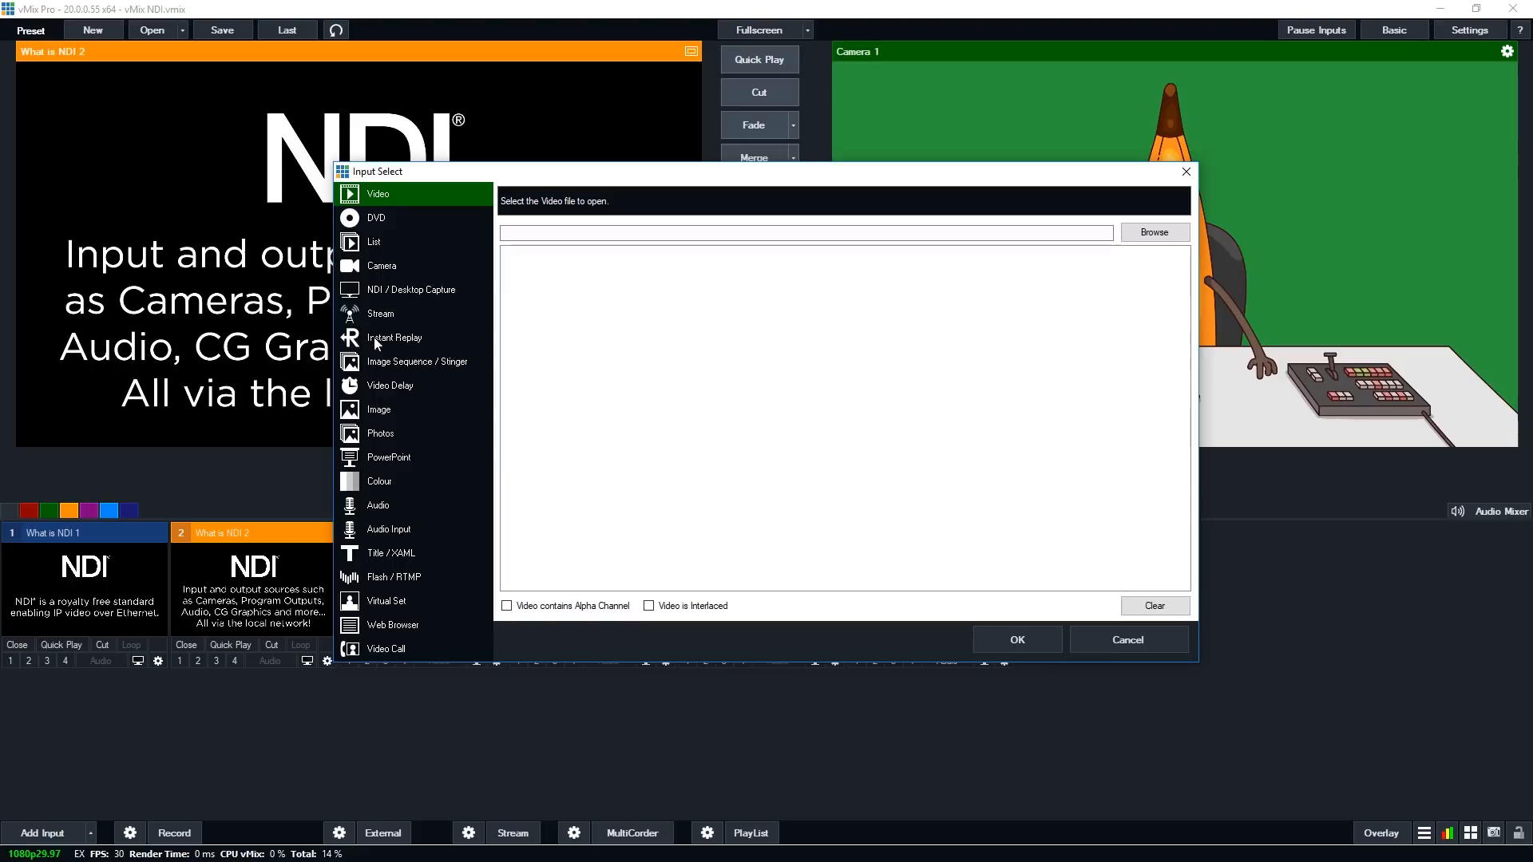
{"action": "left_click", "coordinate": [410, 292]}
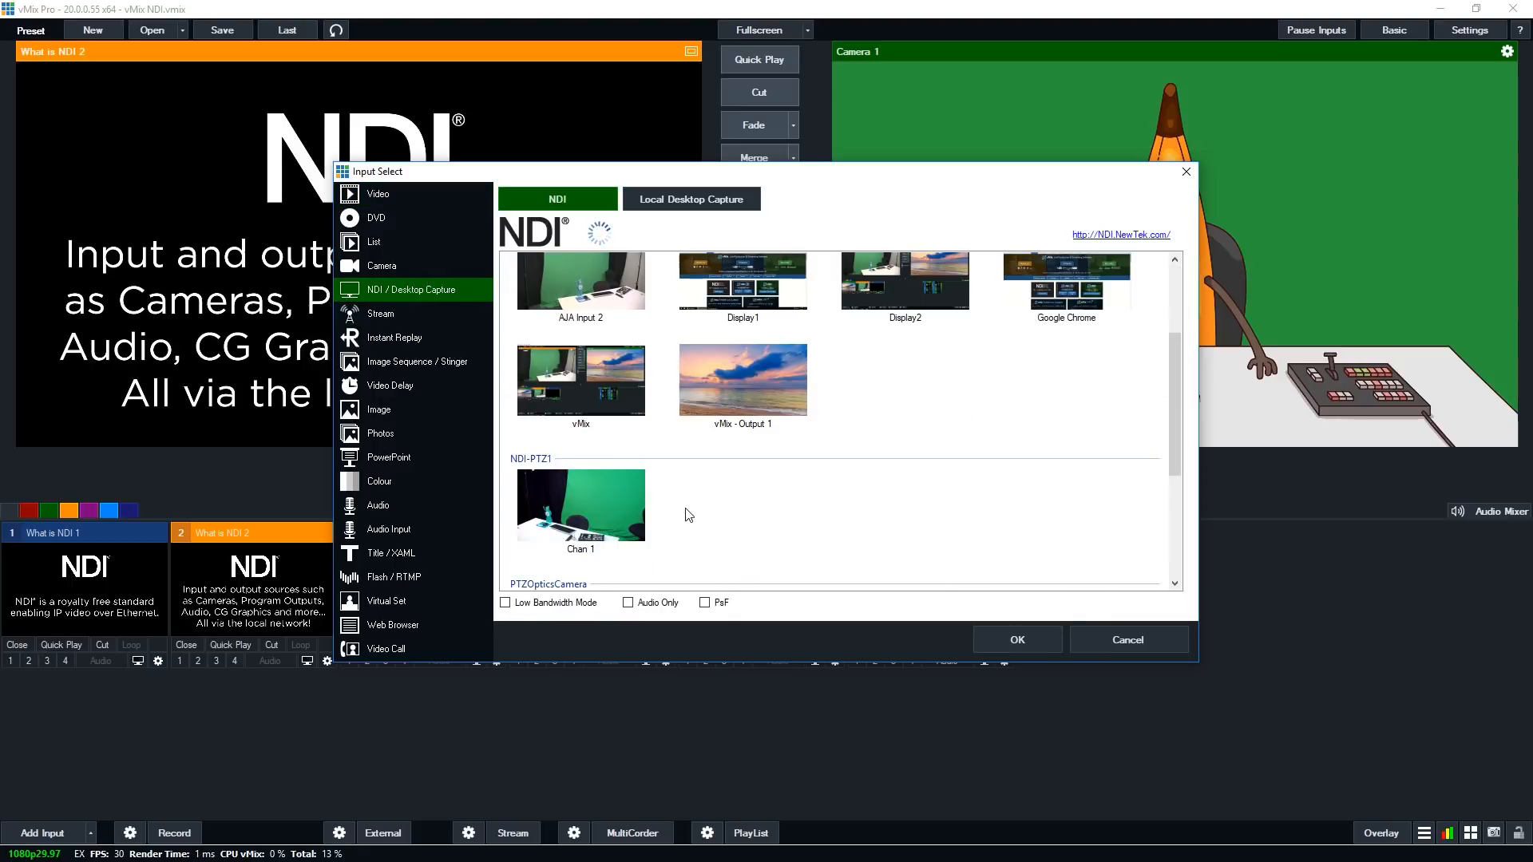
{"action": "scroll", "coordinate": [742, 519], "scroll_direction": "down", "scroll_amount": 3}
{"action": "left_click", "coordinate": [581, 519]}
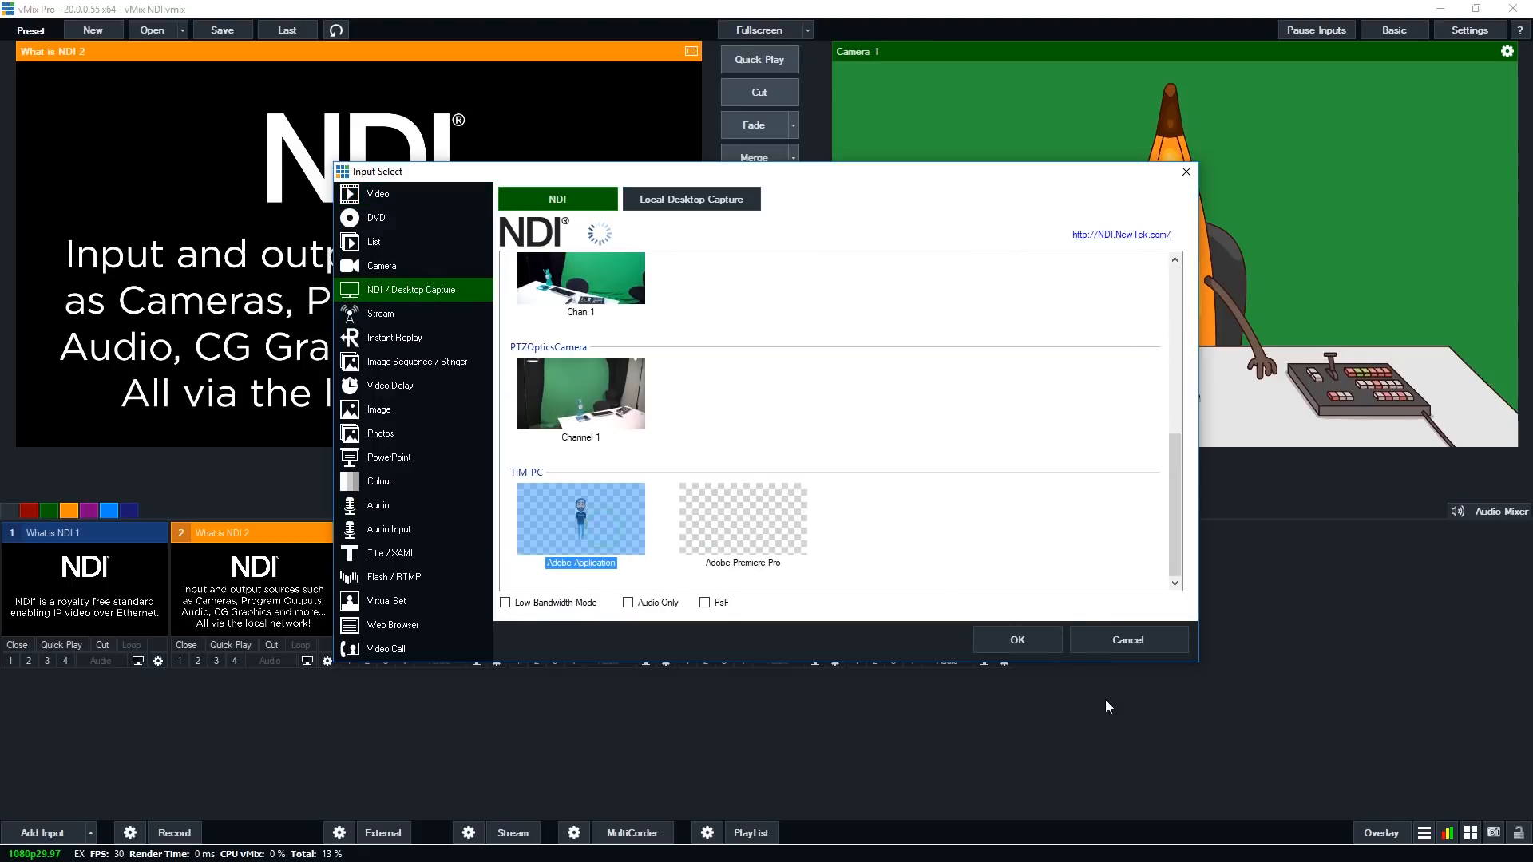
{"action": "left_click", "coordinate": [1045, 644]}
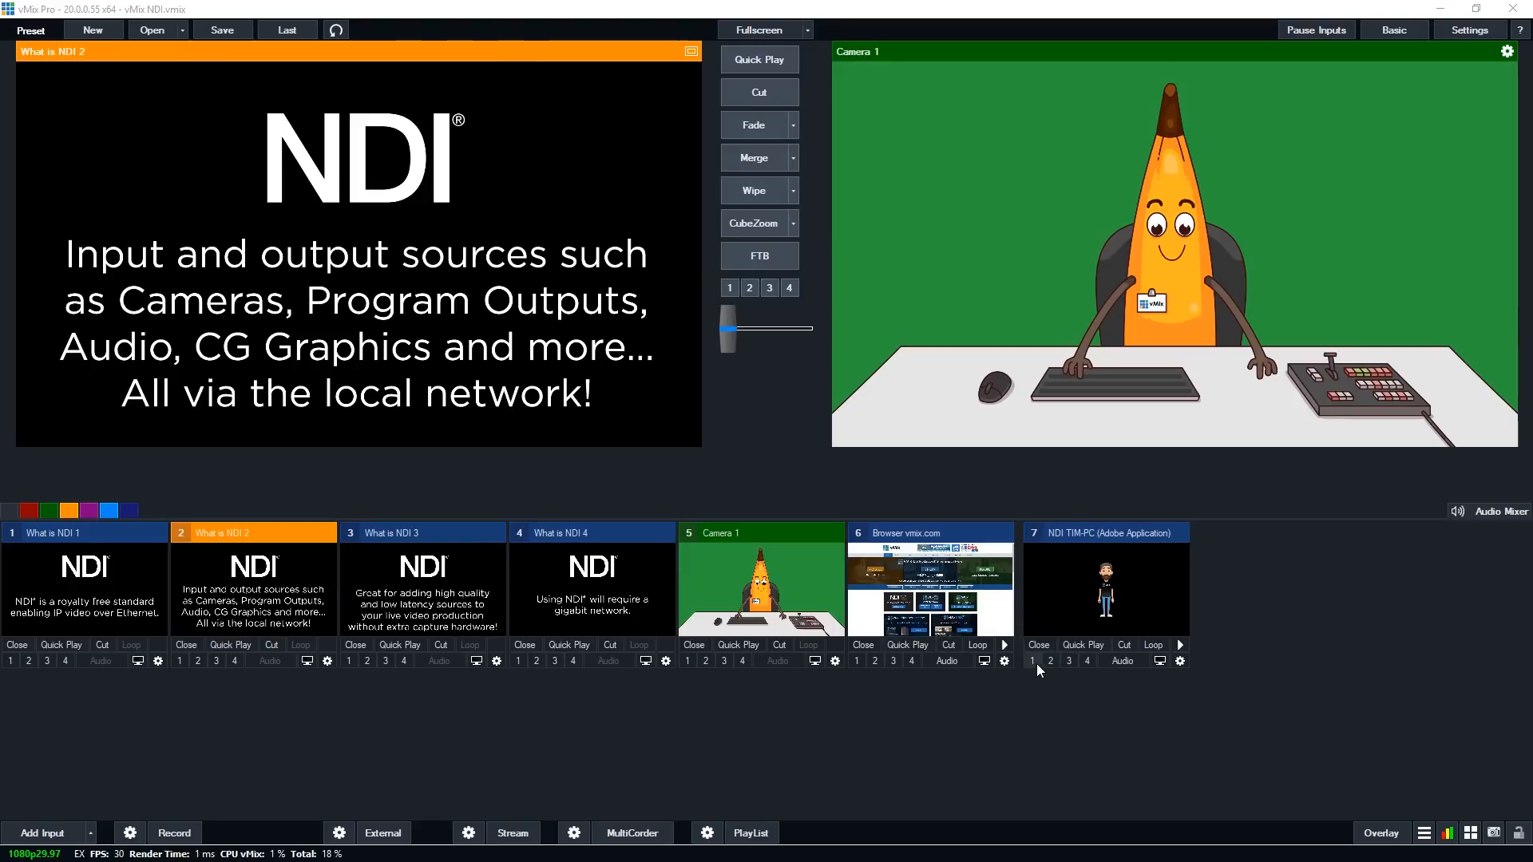
Show the Adobe Application character over Camera 1 on overlay channel 3, and remove that input
{"action": "left_click", "coordinate": [1068, 660]}
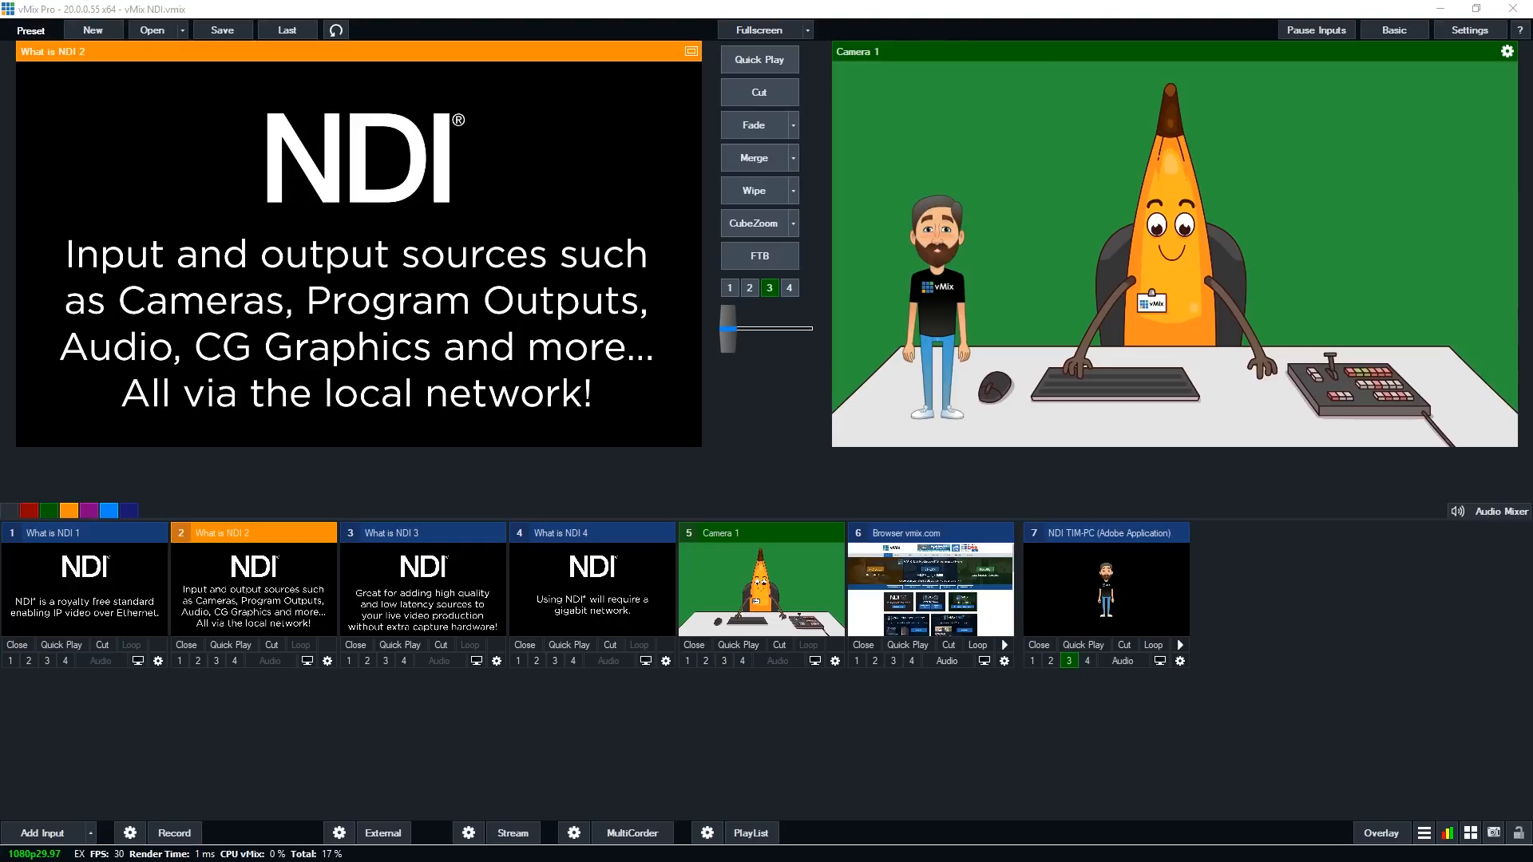
{"action": "left_click", "coordinate": [1041, 645]}
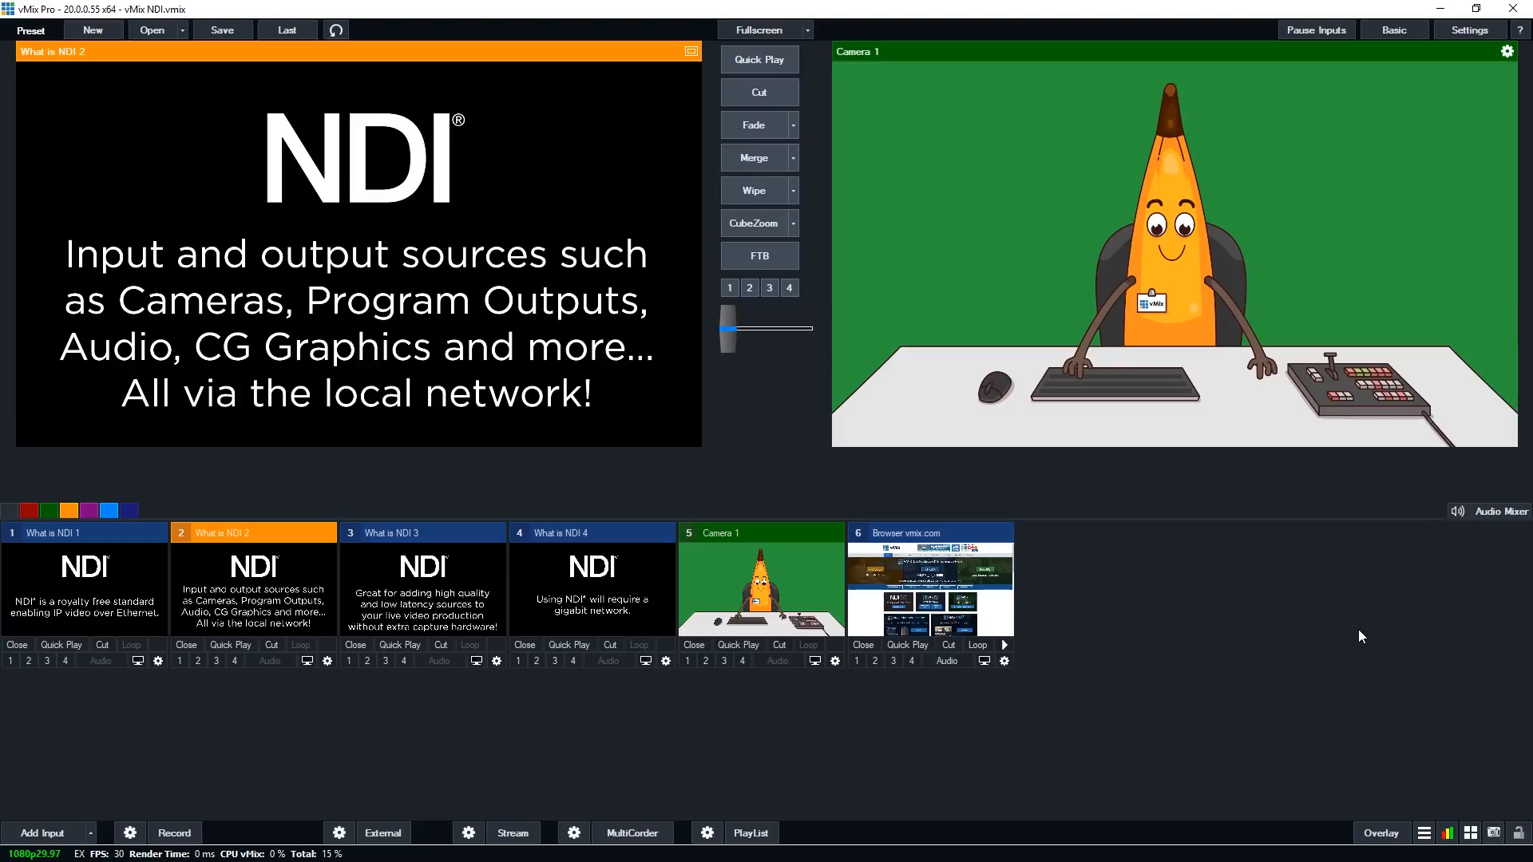
View the Outputs / NDI settings and close them without saving
{"action": "left_click", "coordinate": [1487, 34]}
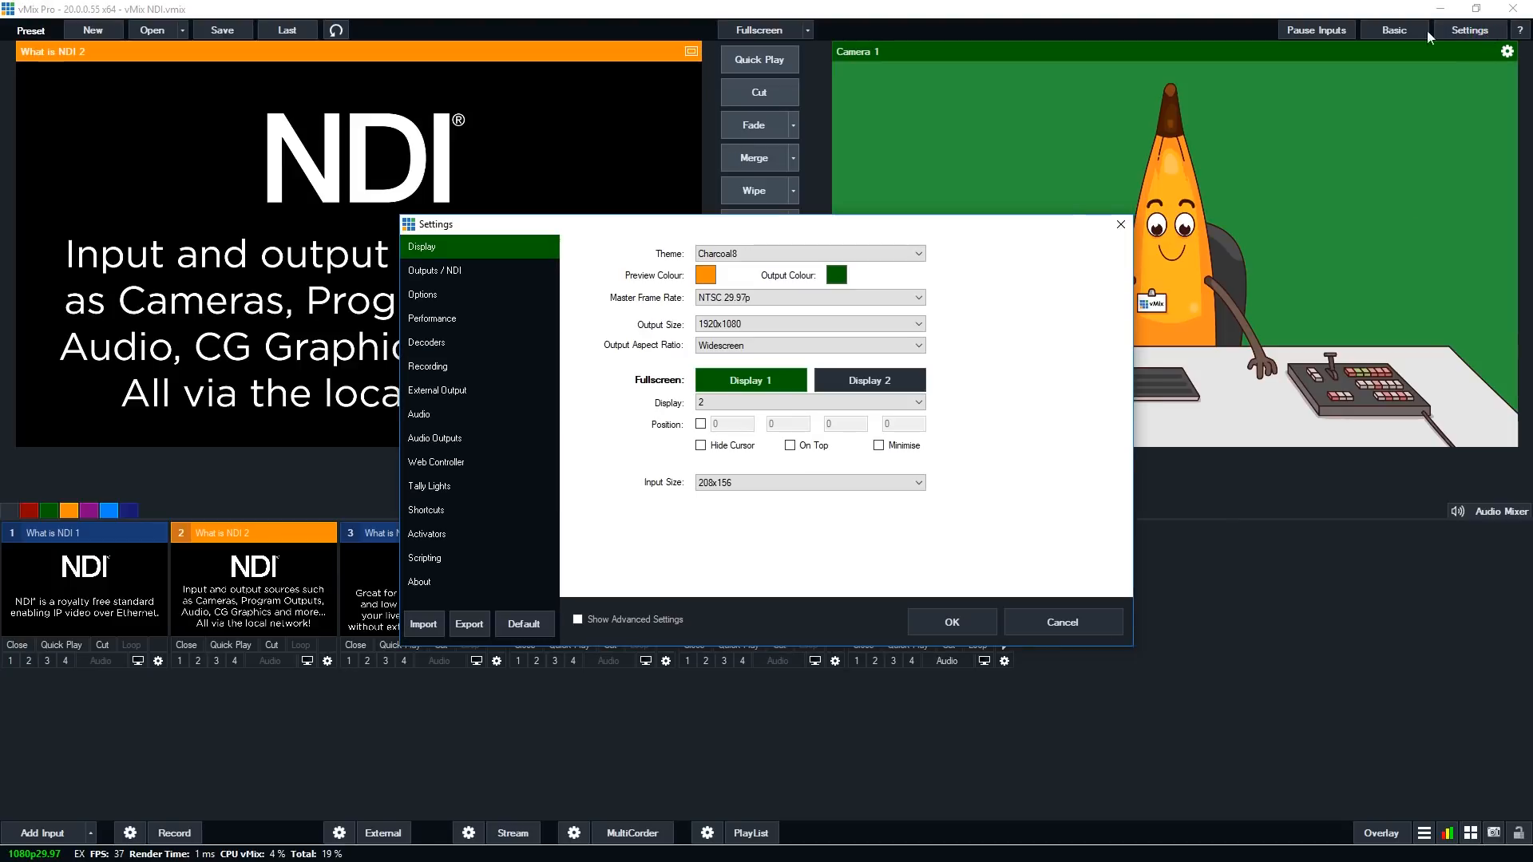
{"action": "left_click", "coordinate": [471, 270]}
{"action": "left_click", "coordinate": [1086, 624]}
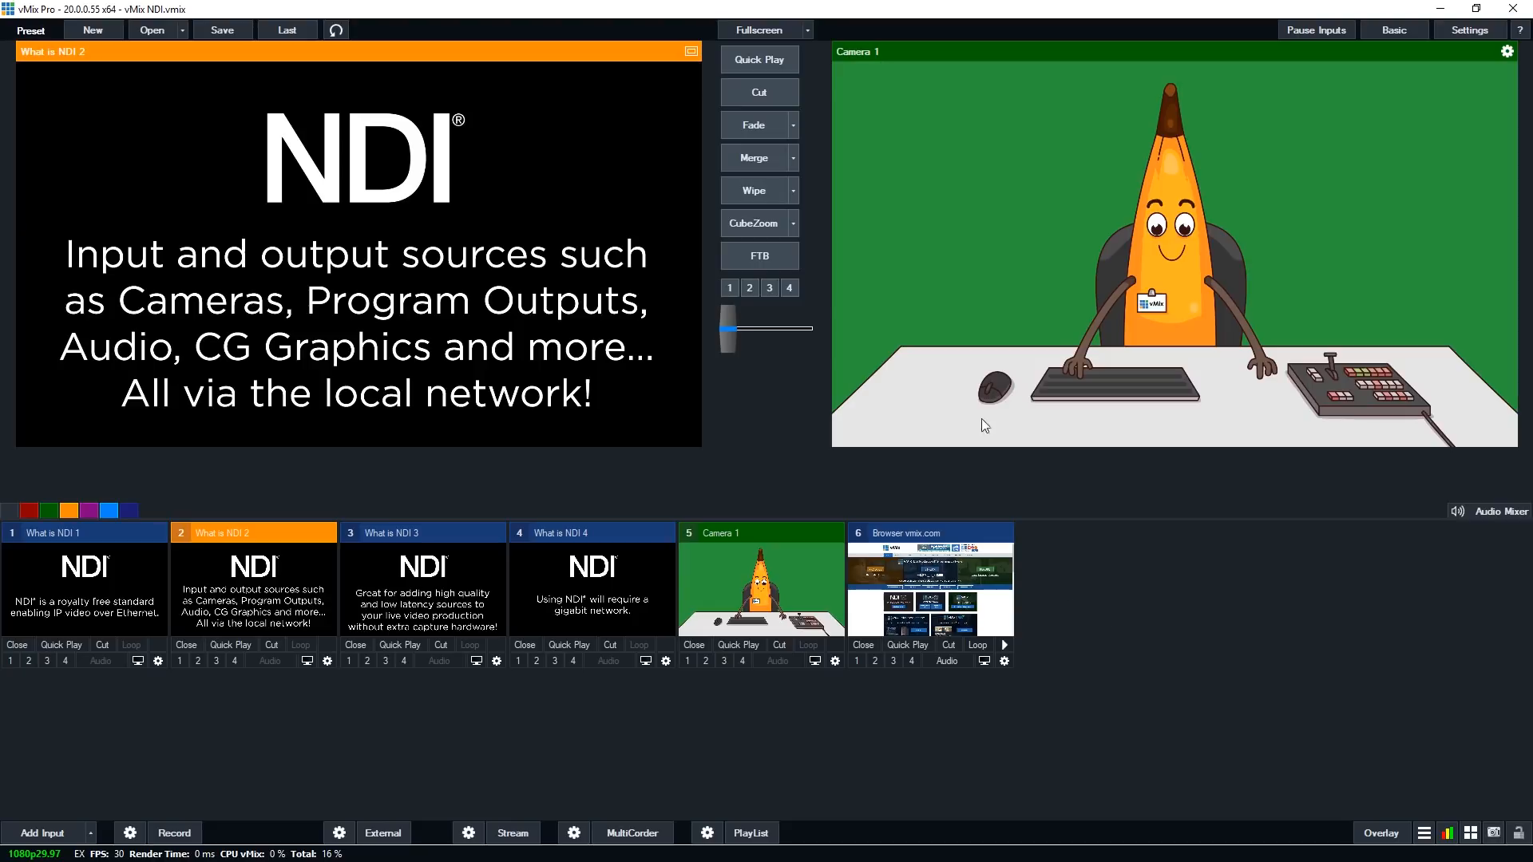
Open the output and NDI settings from the external output options and turn on NDI for Output 1
{"action": "left_click", "coordinate": [338, 833]}
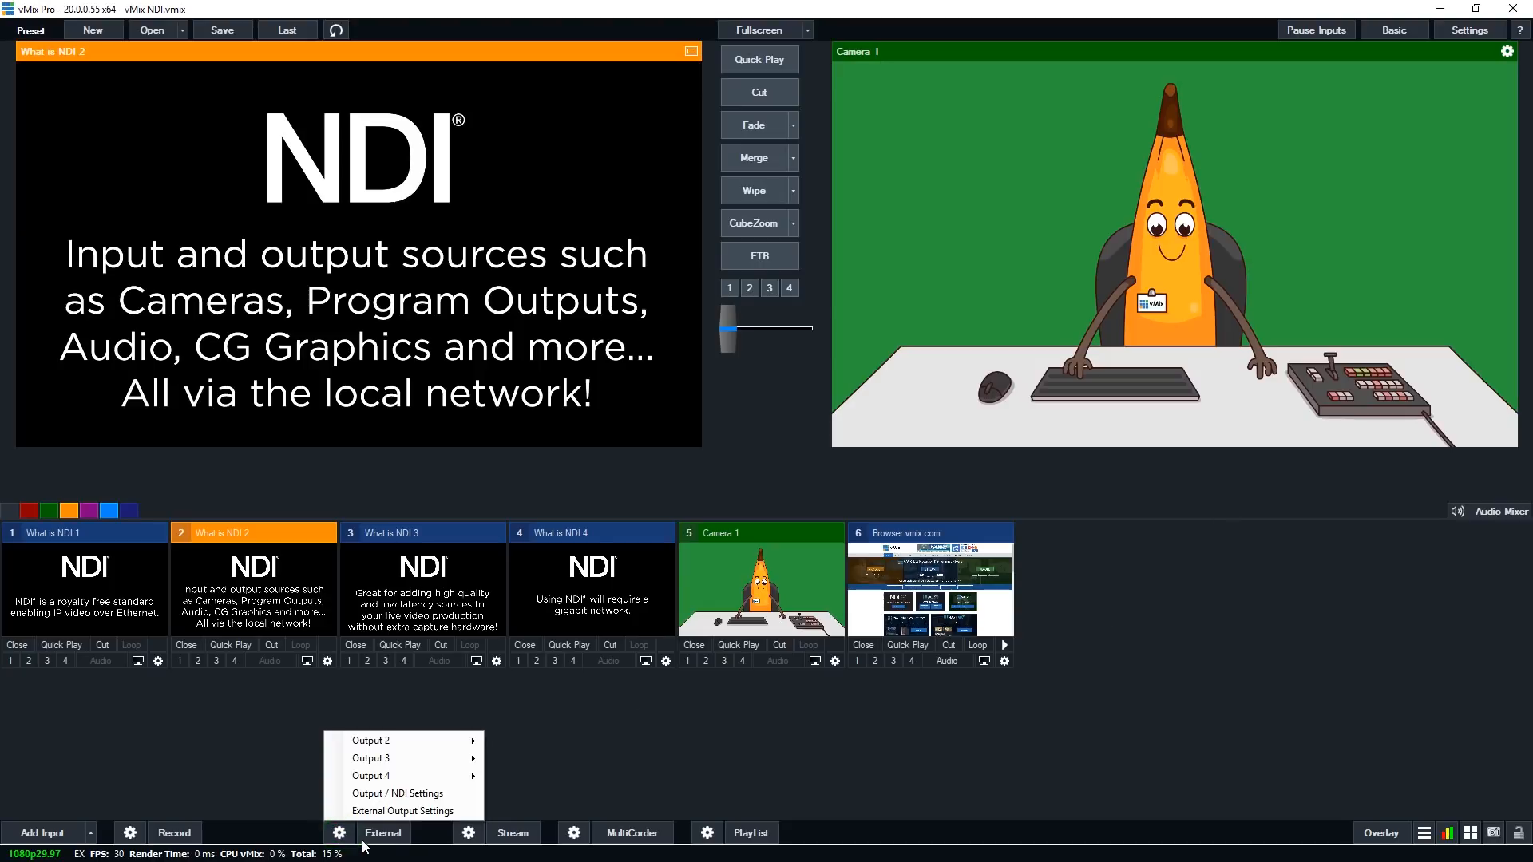
{"action": "left_click", "coordinate": [391, 794]}
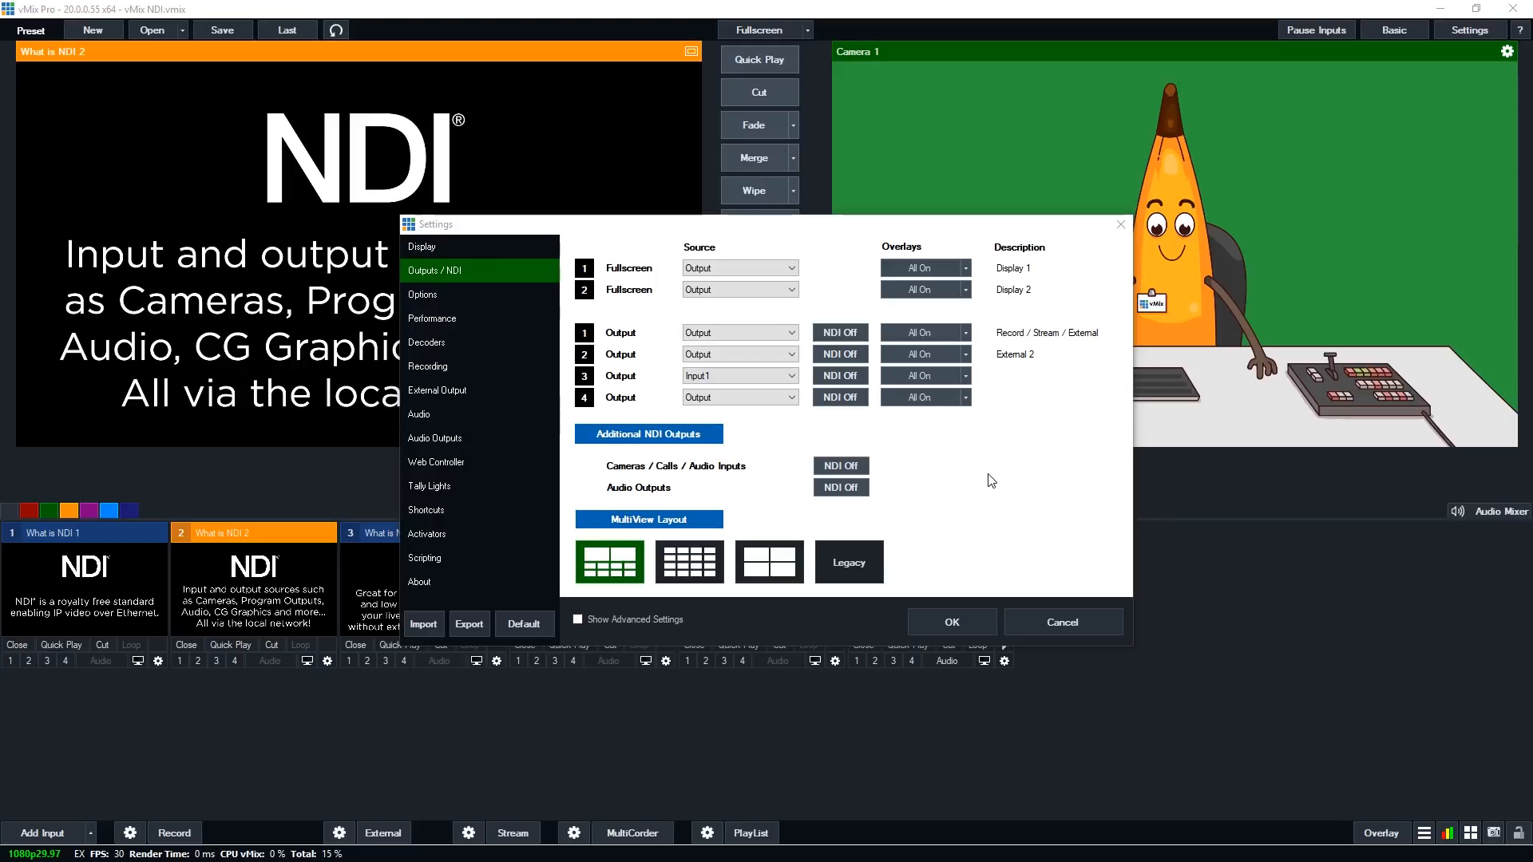
{"action": "left_click", "coordinate": [838, 333]}
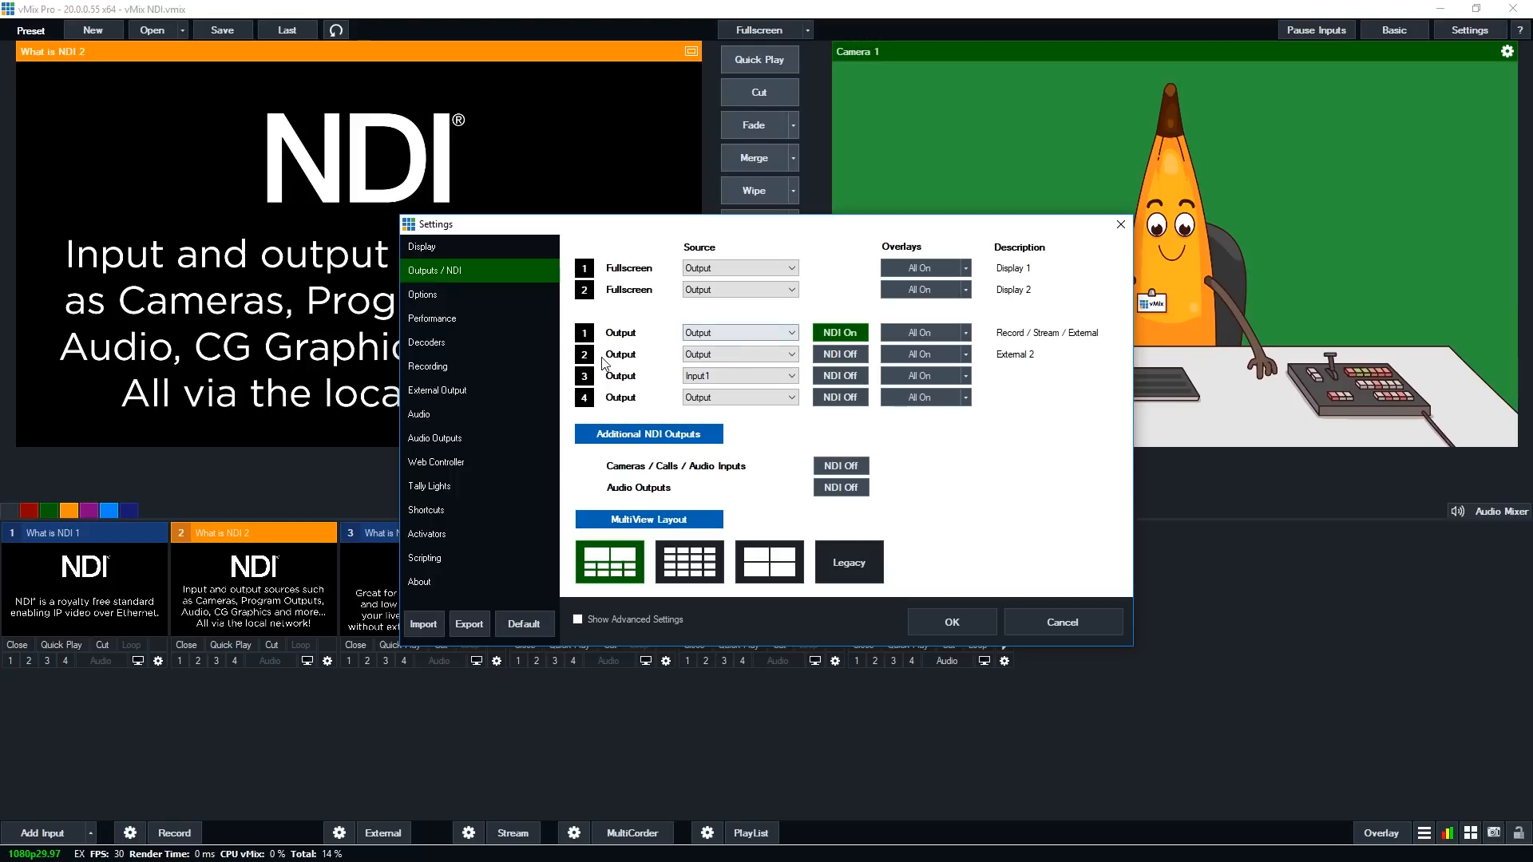
{"action": "left_click", "coordinate": [840, 396]}
{"action": "left_click", "coordinate": [842, 377]}
Try Input2 and MultiView in turn as the source of Output 4
{"action": "left_click", "coordinate": [697, 397]}
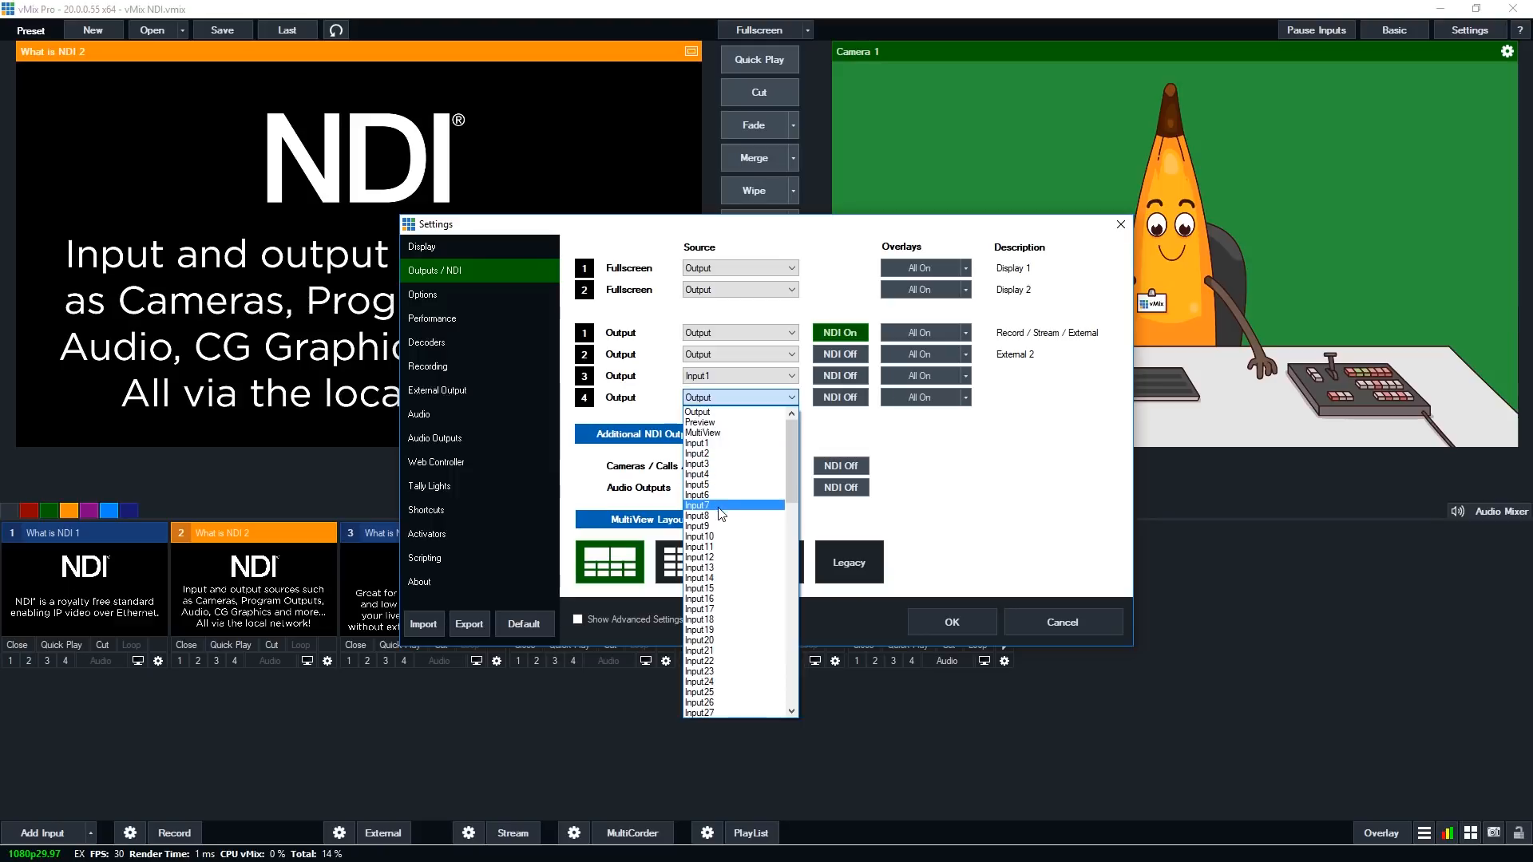
{"action": "left_click", "coordinate": [721, 456]}
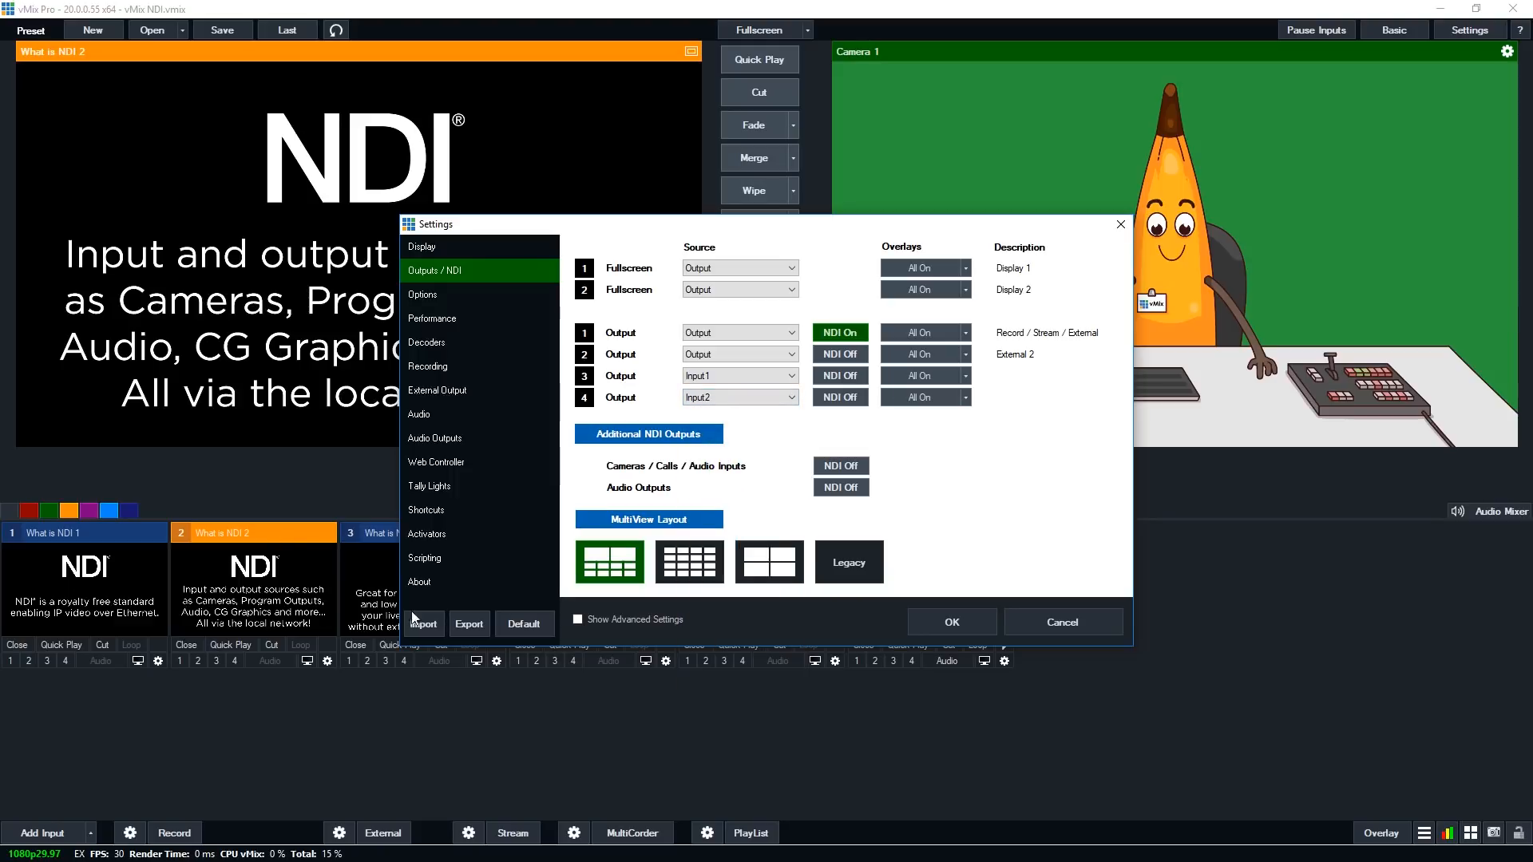
{"action": "left_click", "coordinate": [765, 397]}
{"action": "scroll", "coordinate": [737, 430], "scroll_direction": "up", "scroll_amount": 3}
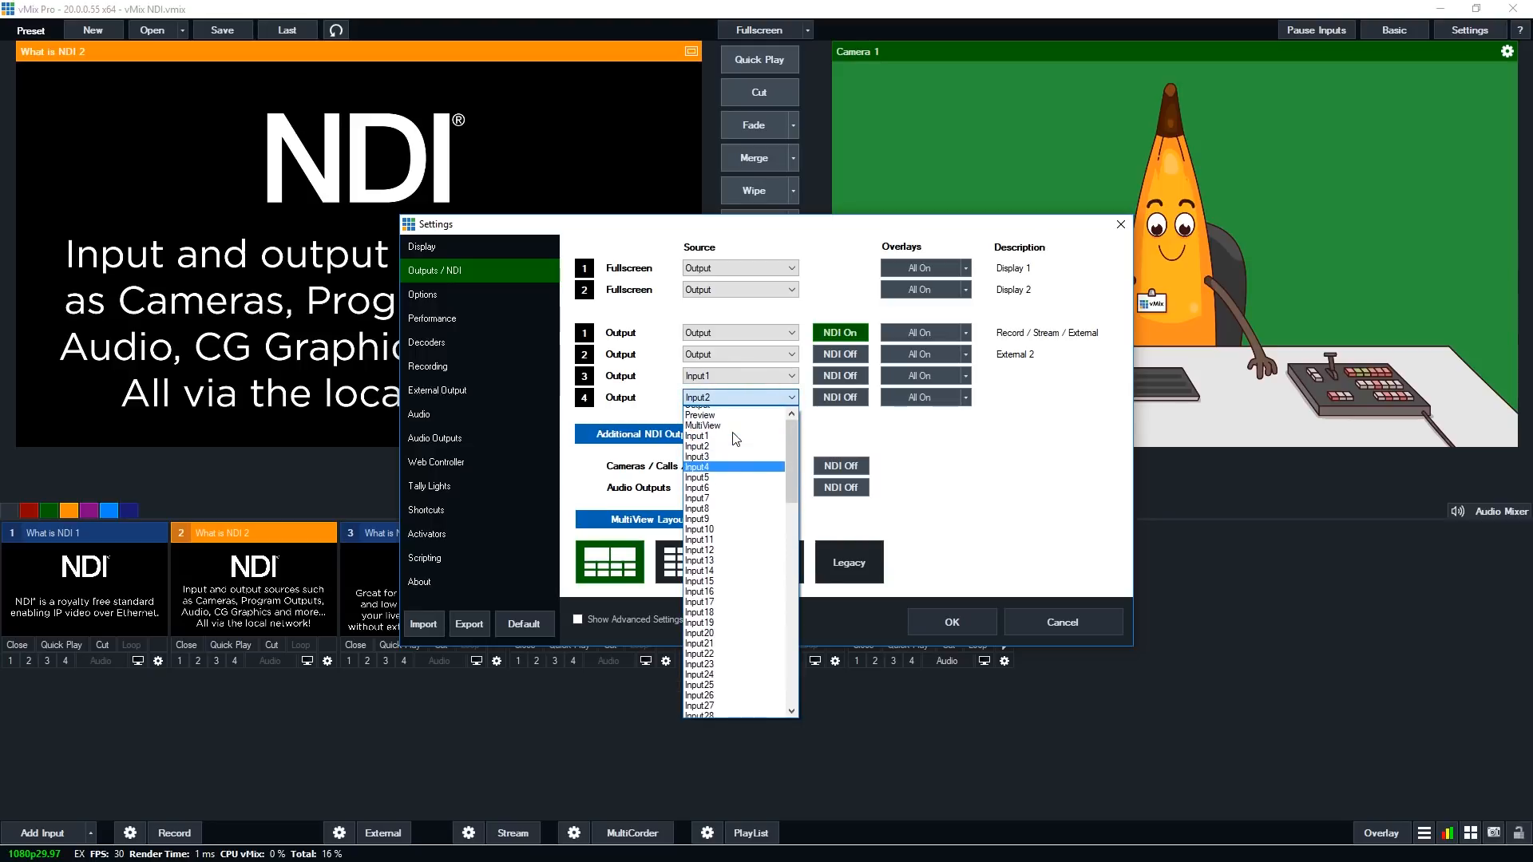
{"action": "left_click", "coordinate": [731, 435]}
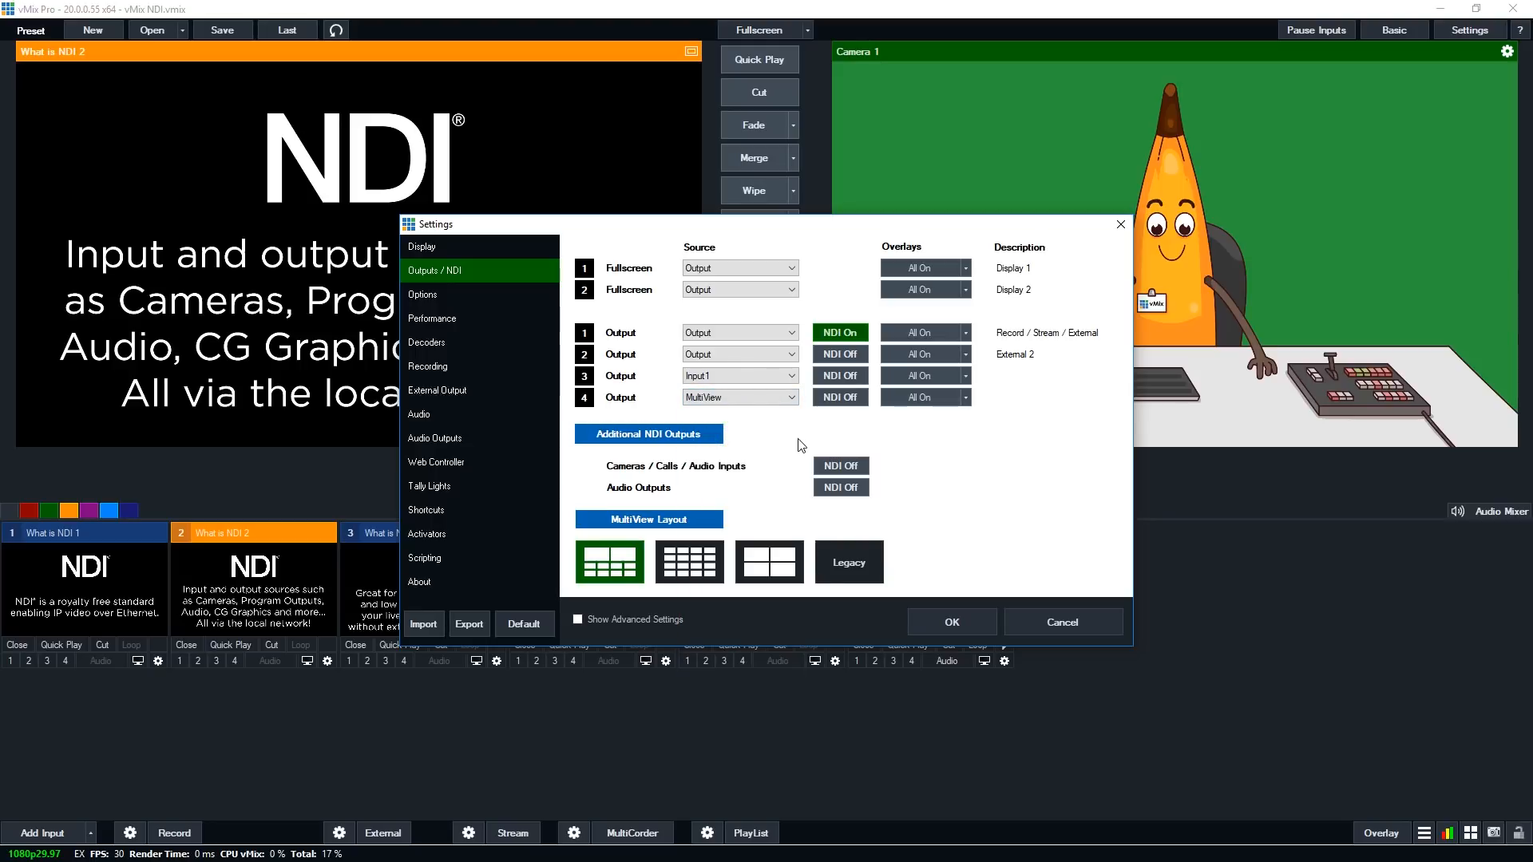
Set the source of Output 4 to Preview and toggle its NDI output on and back off
{"action": "left_click", "coordinate": [731, 398]}
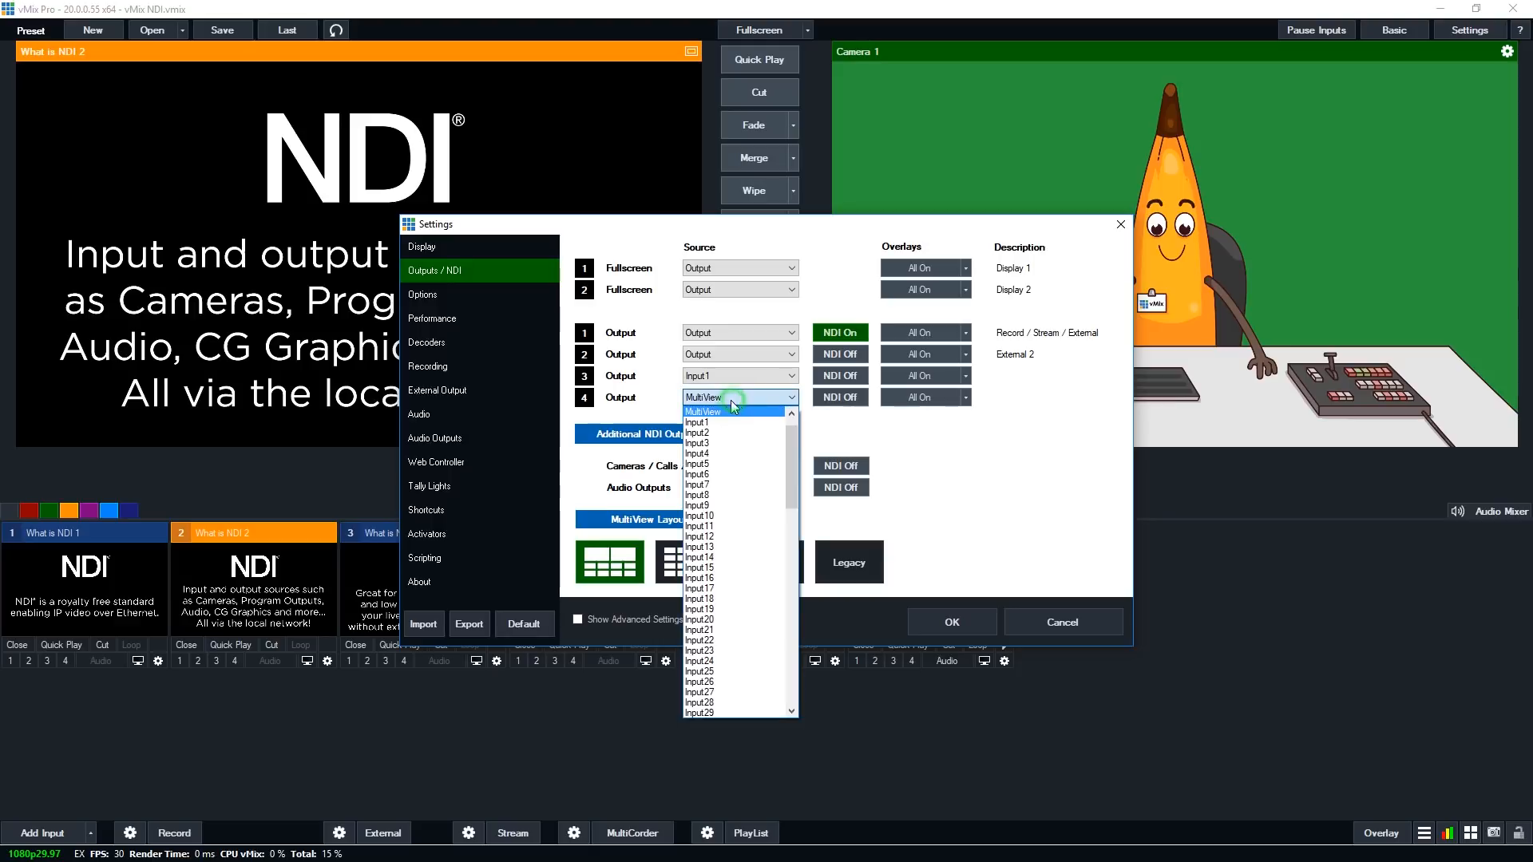
{"action": "left_click", "coordinate": [727, 422]}
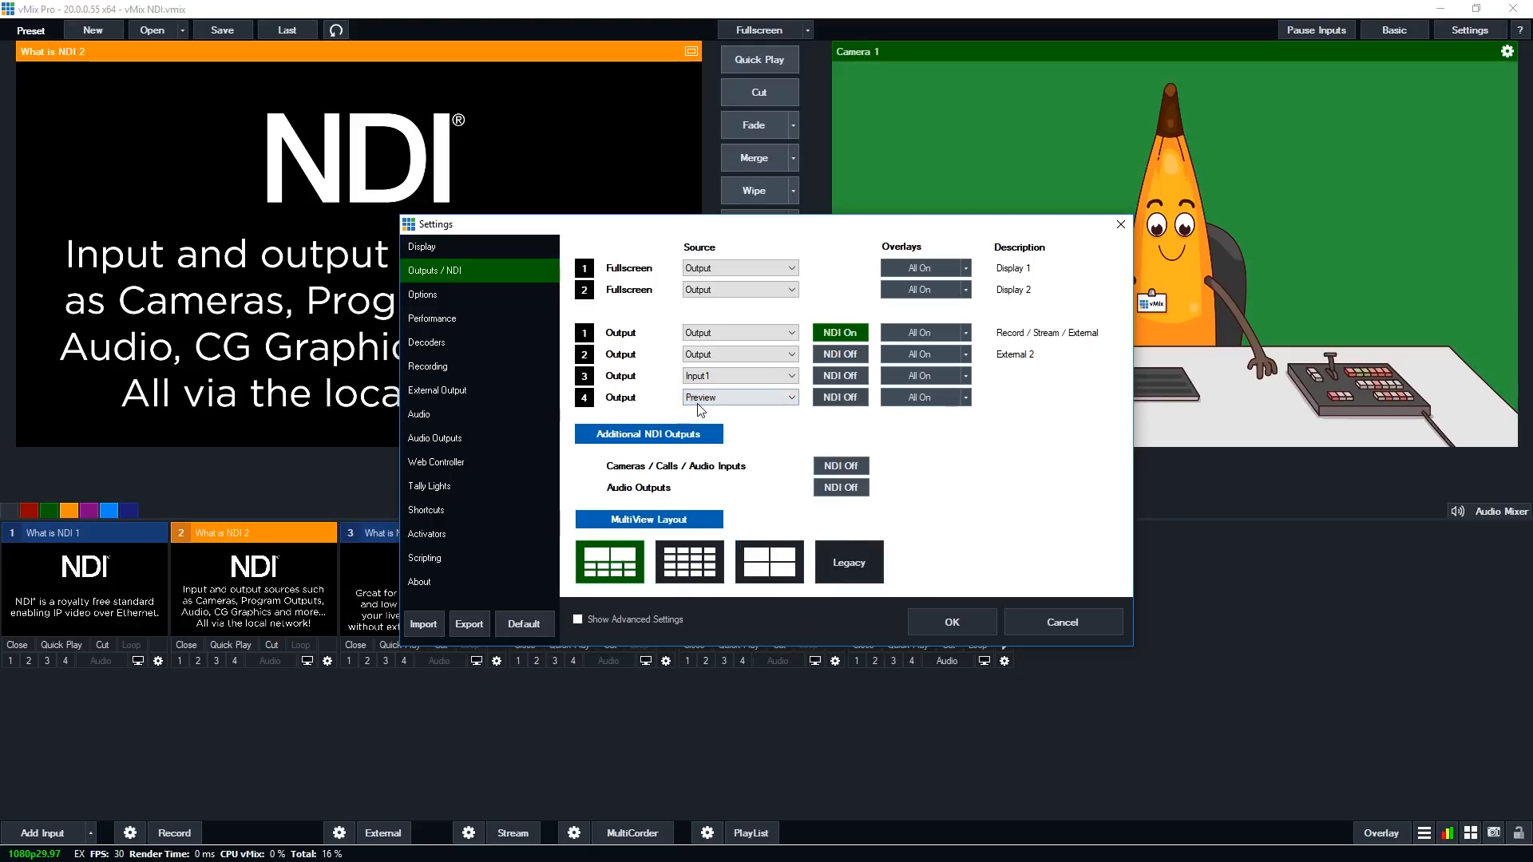
{"action": "left_click", "coordinate": [842, 399]}
{"action": "left_click", "coordinate": [845, 399]}
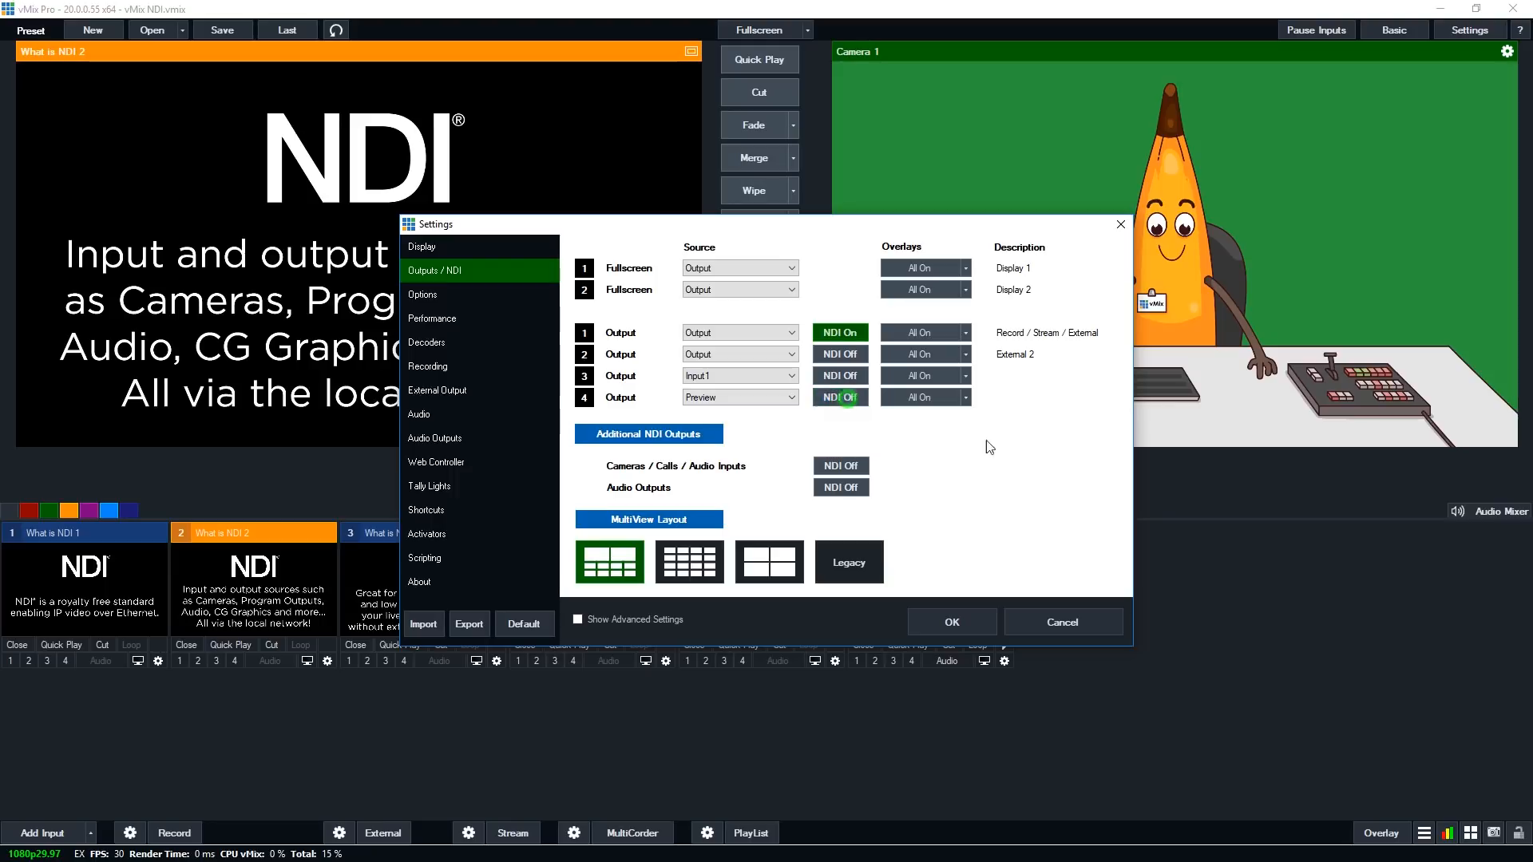
Examine which overlays and stingers can be included in Output 1
{"action": "left_click", "coordinate": [967, 333]}
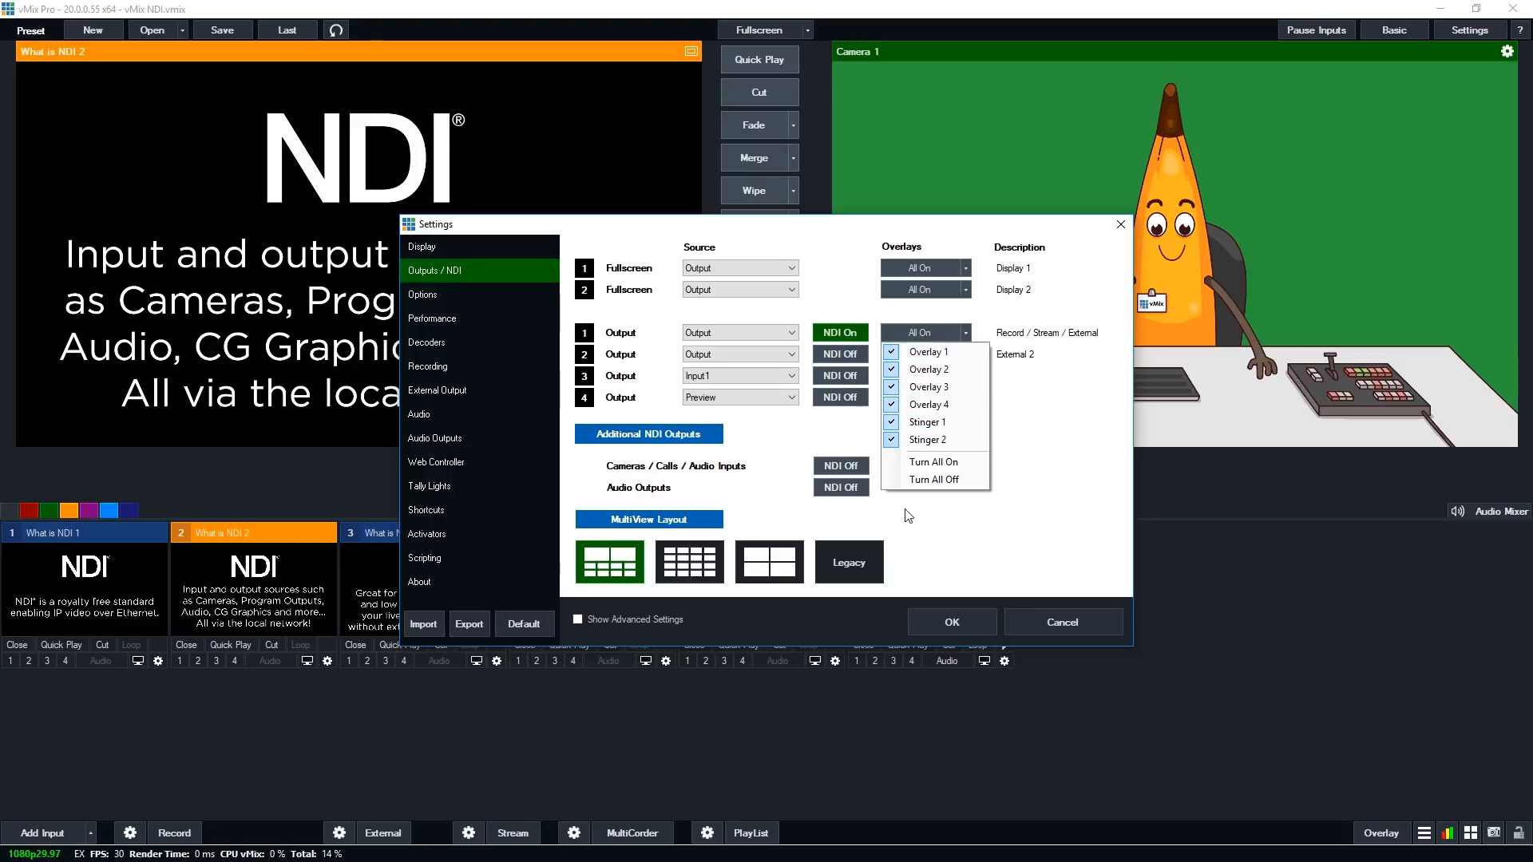
{"action": "left_click", "coordinate": [1049, 489]}
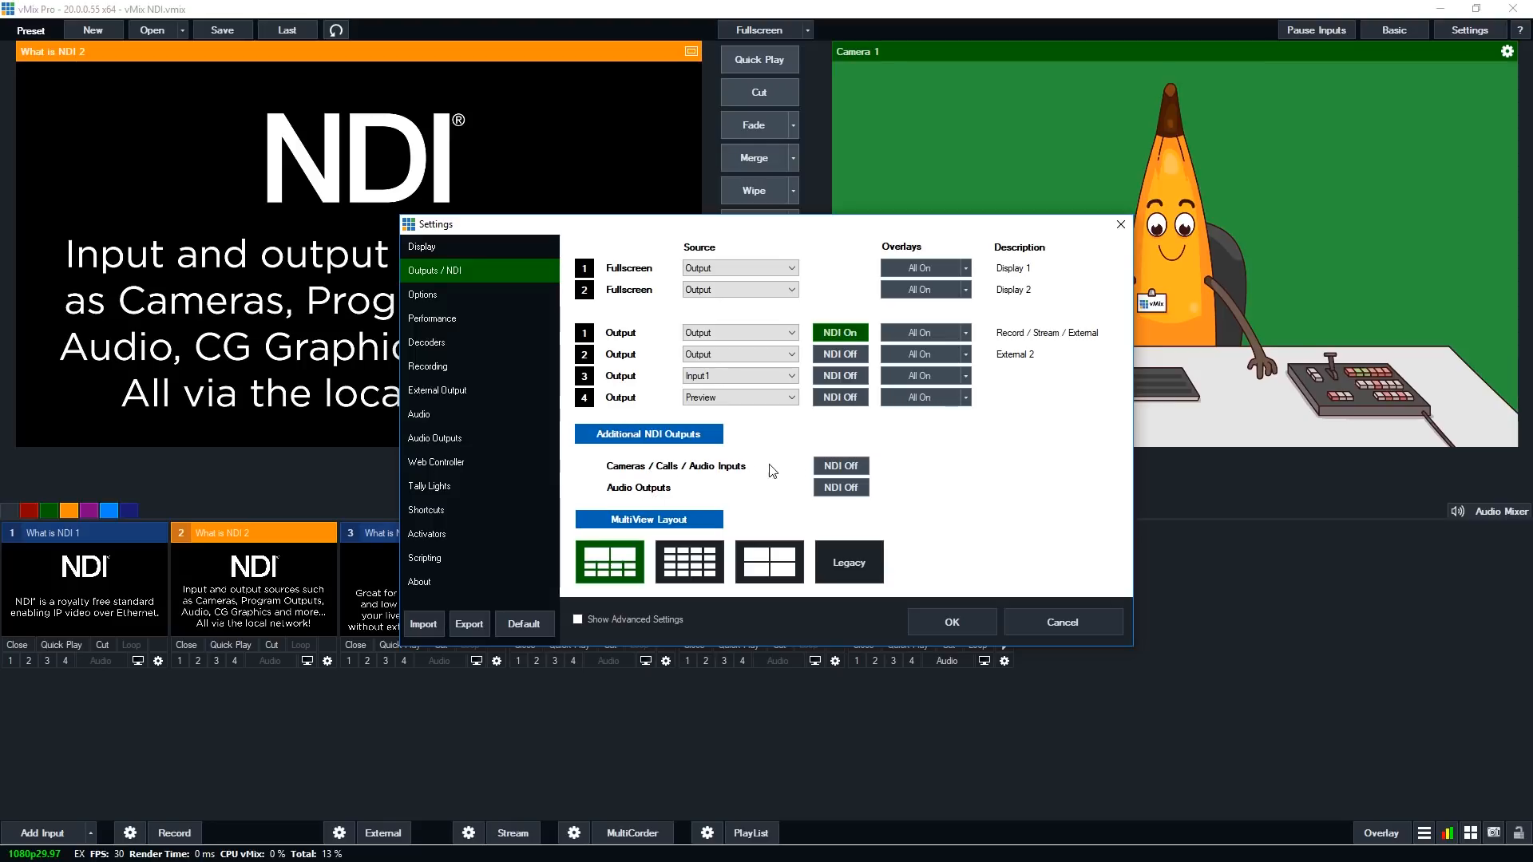
Turn on NDI for cameras, calls and audio inputs, toggle it on and off for audio outputs, and discard the settings
{"action": "left_click", "coordinate": [842, 466]}
{"action": "left_click", "coordinate": [849, 488]}
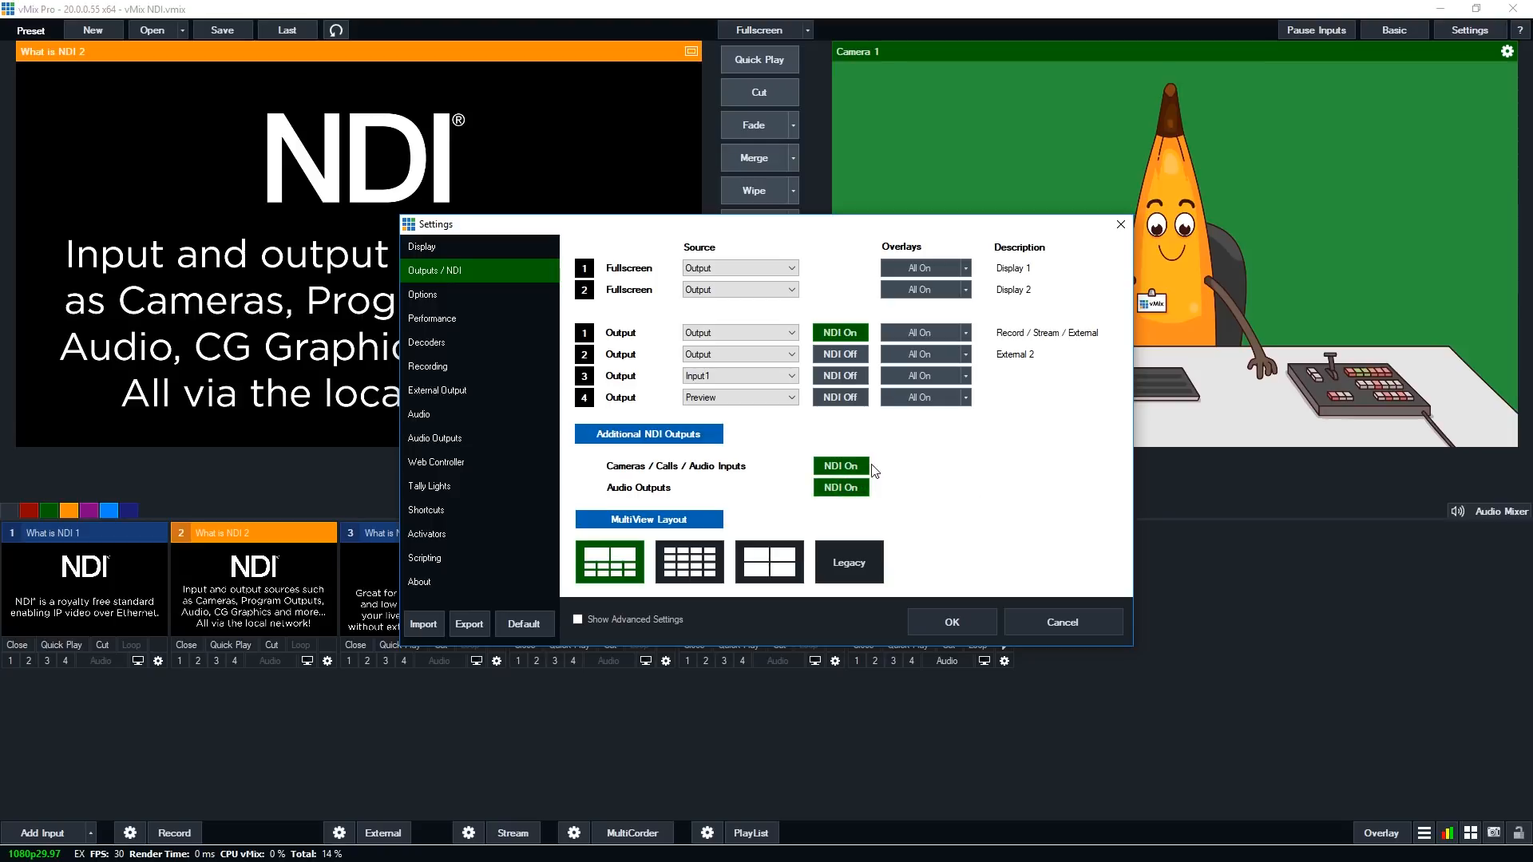
{"action": "left_click", "coordinate": [854, 487]}
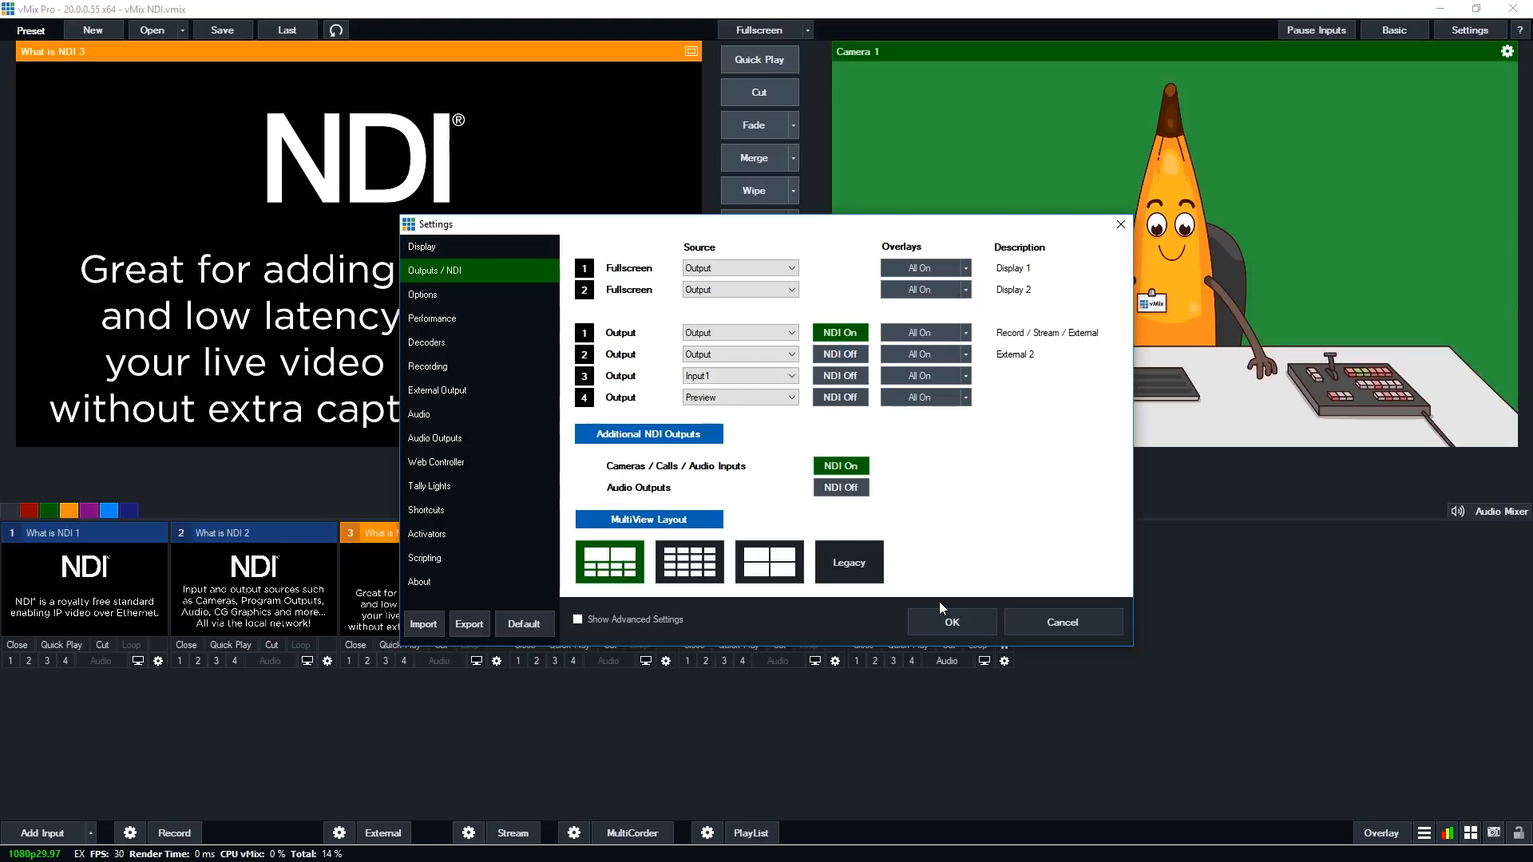
{"action": "left_click", "coordinate": [1061, 623]}
Browse the NDI sources available as new inputs and close the selection without adding any
{"action": "left_click", "coordinate": [44, 832]}
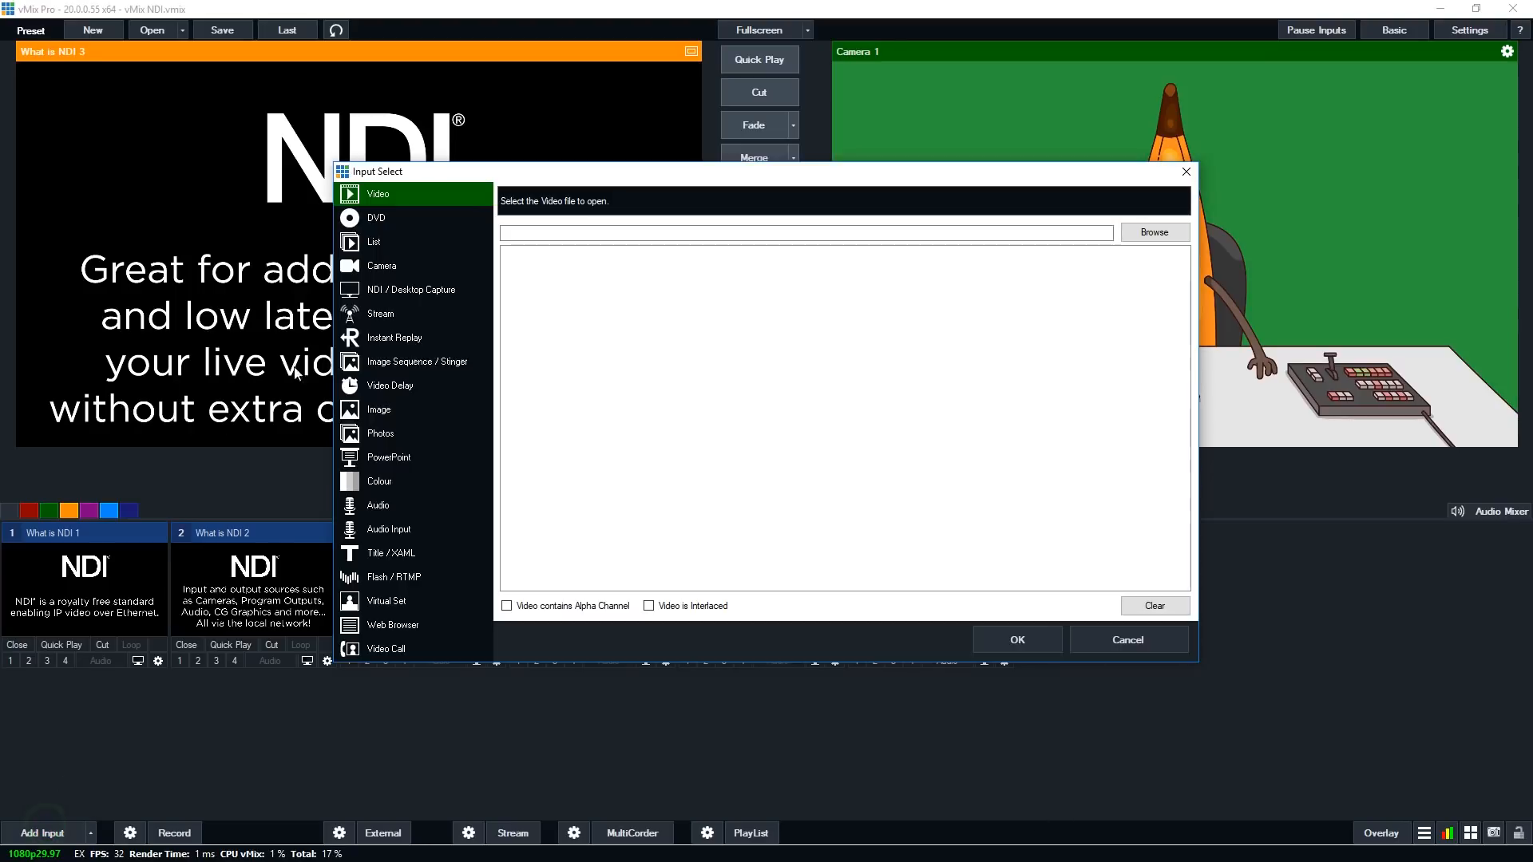
{"action": "left_click", "coordinate": [403, 294]}
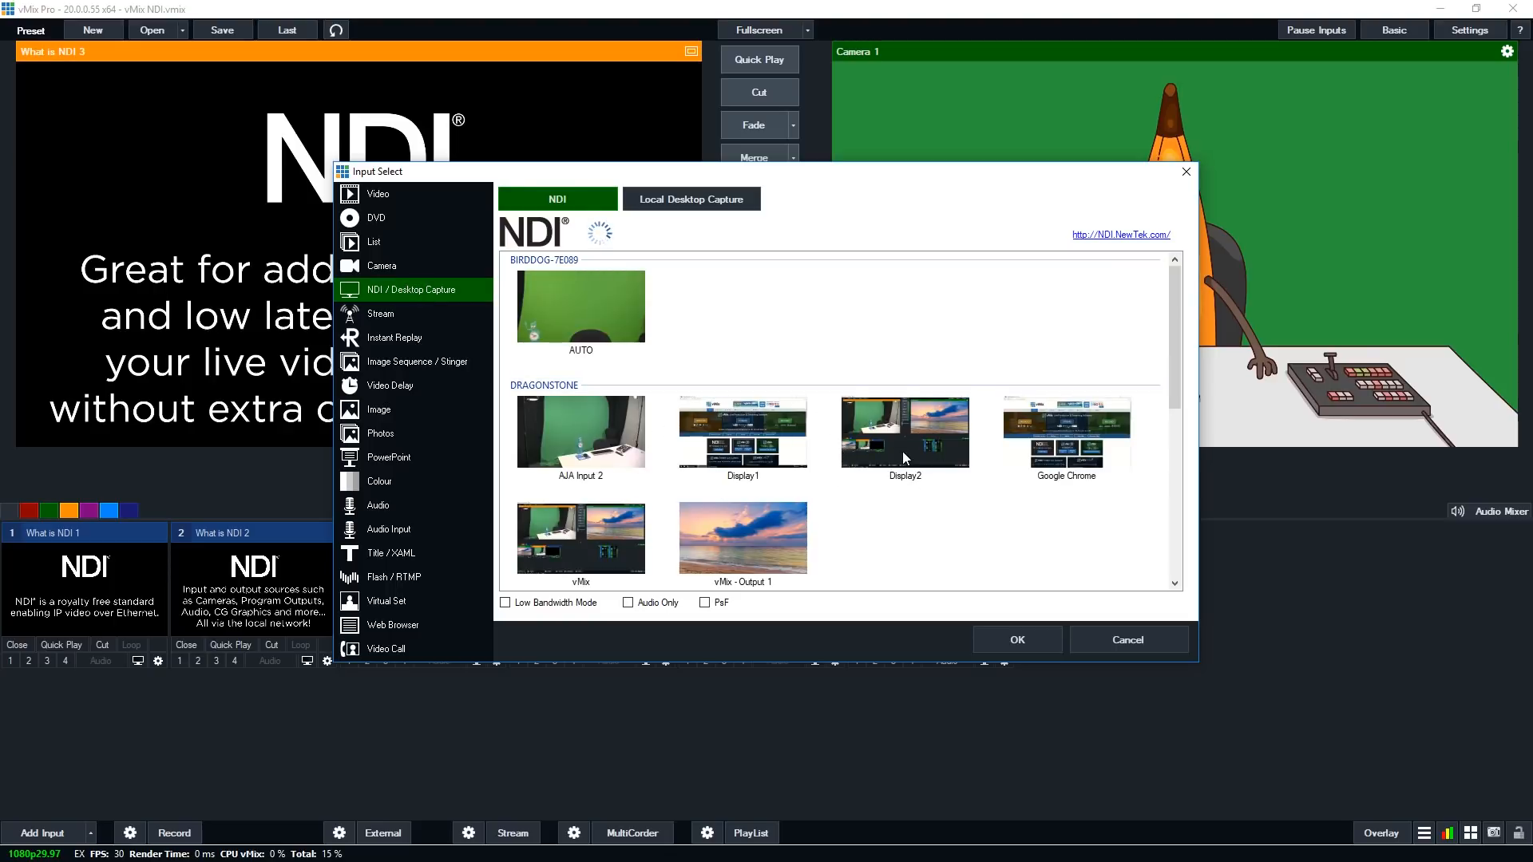
{"action": "left_click", "coordinate": [1151, 634]}
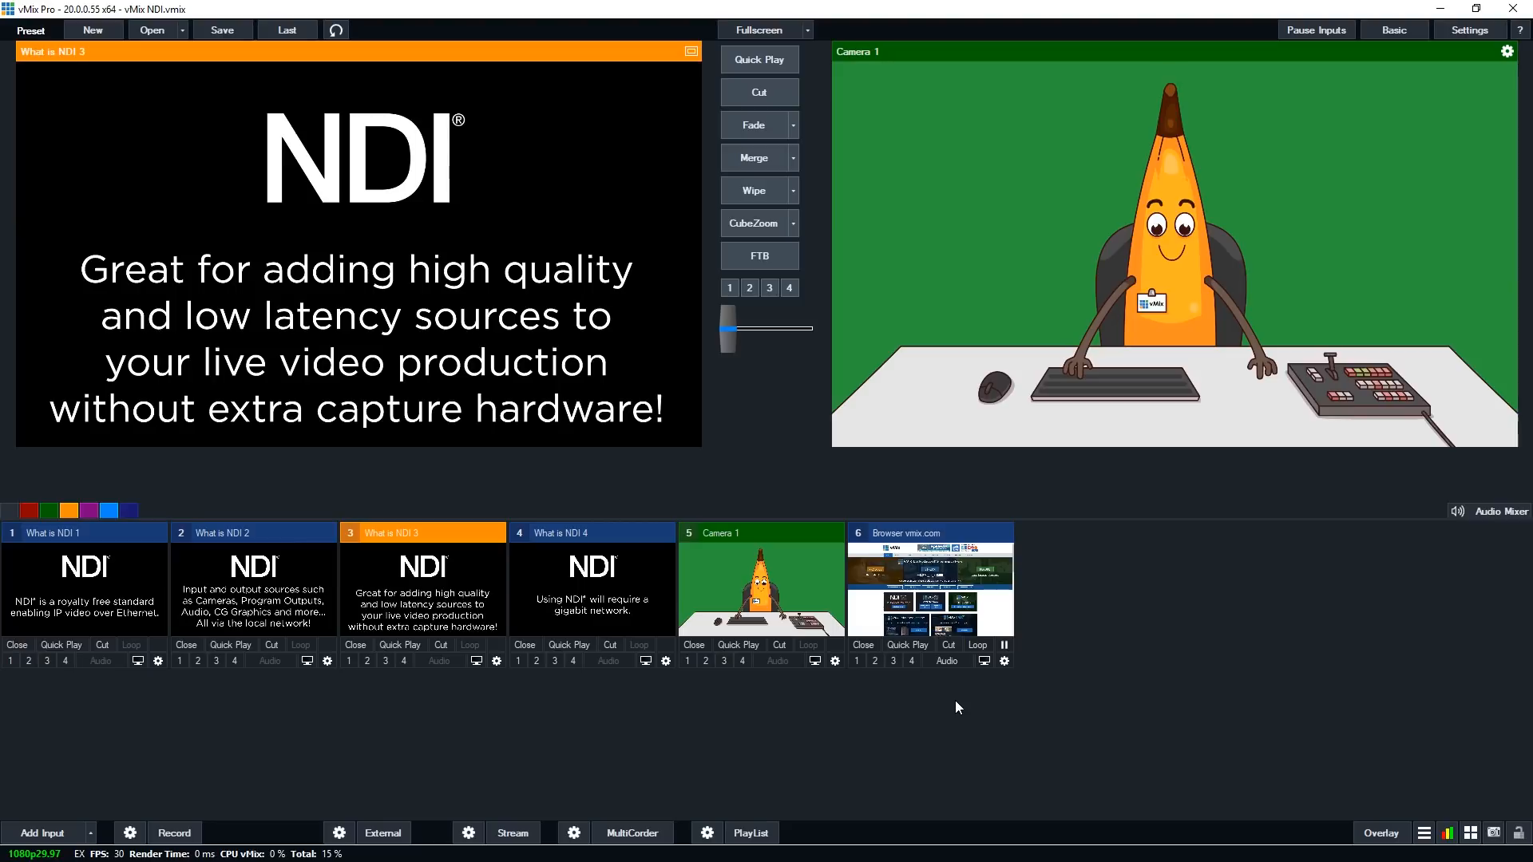
Reopen the Outputs / NDI settings to review the NDI options of each output, and cancel out
{"action": "left_click", "coordinate": [339, 833]}
{"action": "left_click", "coordinate": [364, 785]}
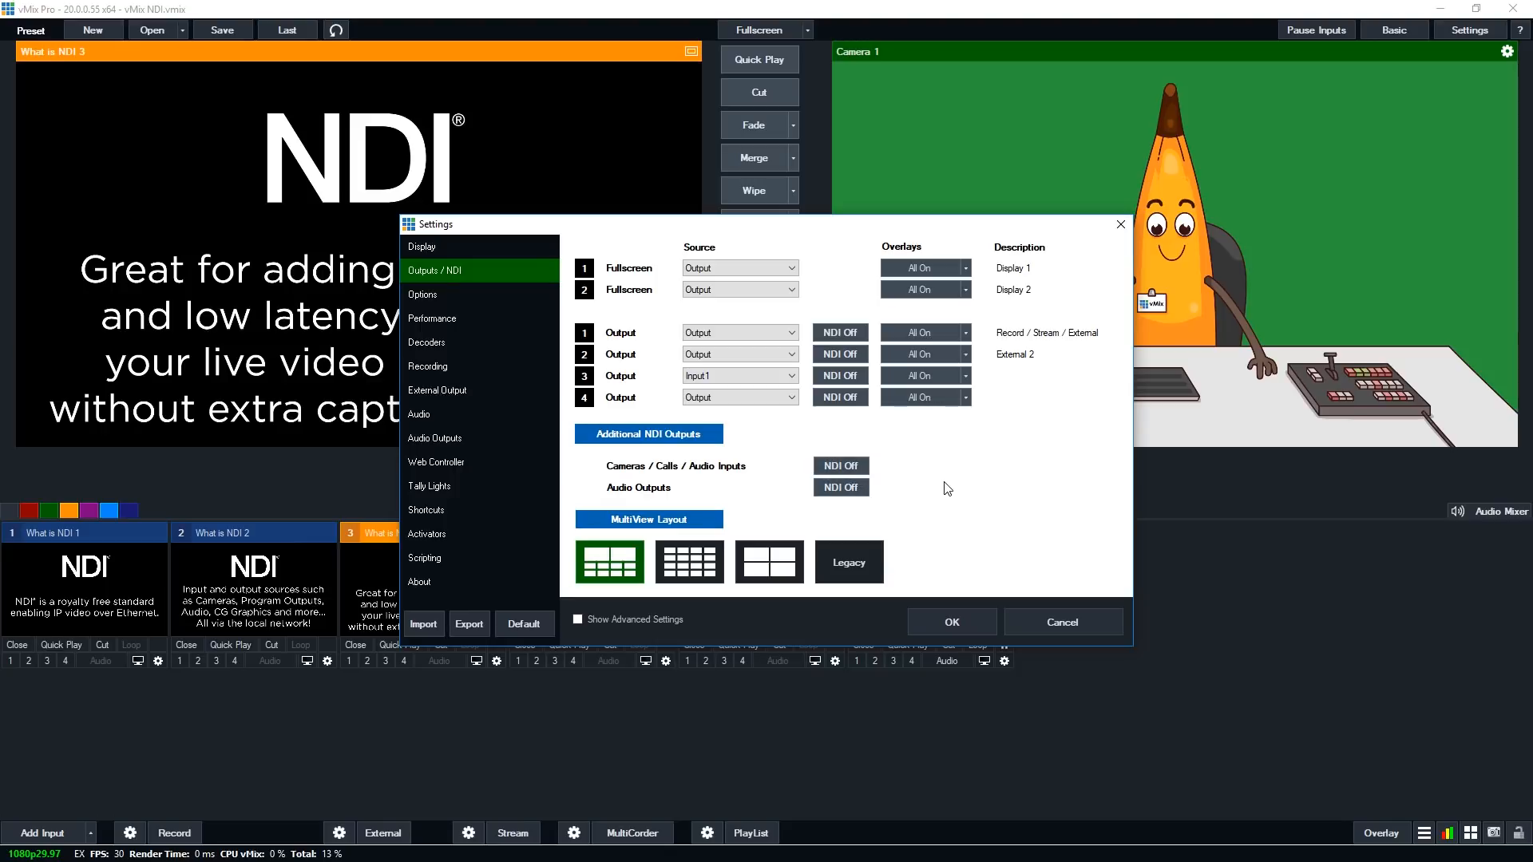
{"action": "left_click", "coordinate": [1030, 634]}
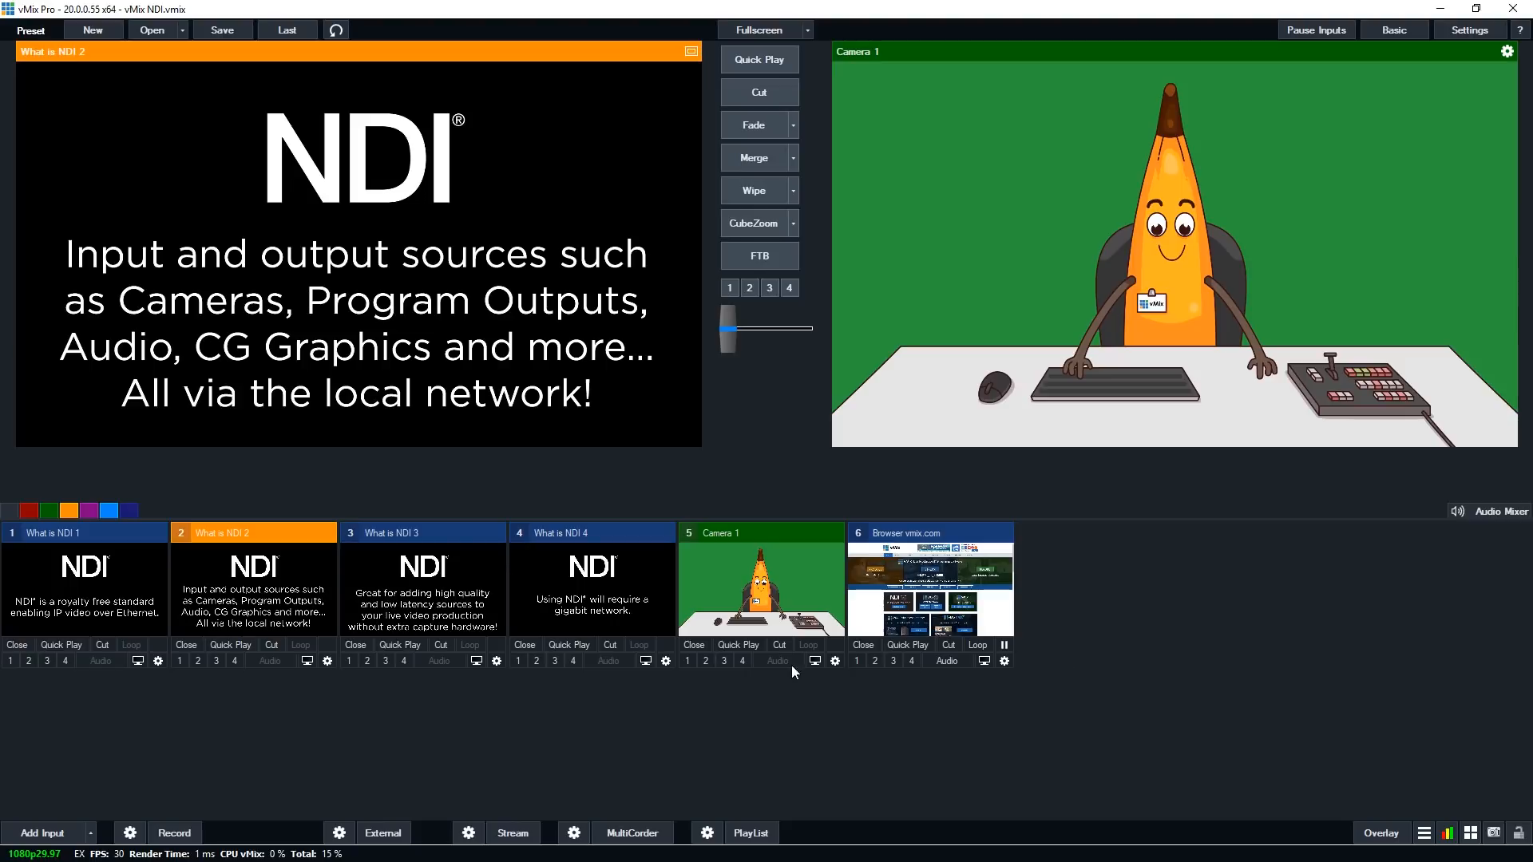
Put the vmix.com browser input in preview and visit its Contact Us page, followed by the NDI - IP Video Production page
{"action": "left_click", "coordinate": [958, 615]}
{"action": "mouse_move", "coordinate": [521, 119]}
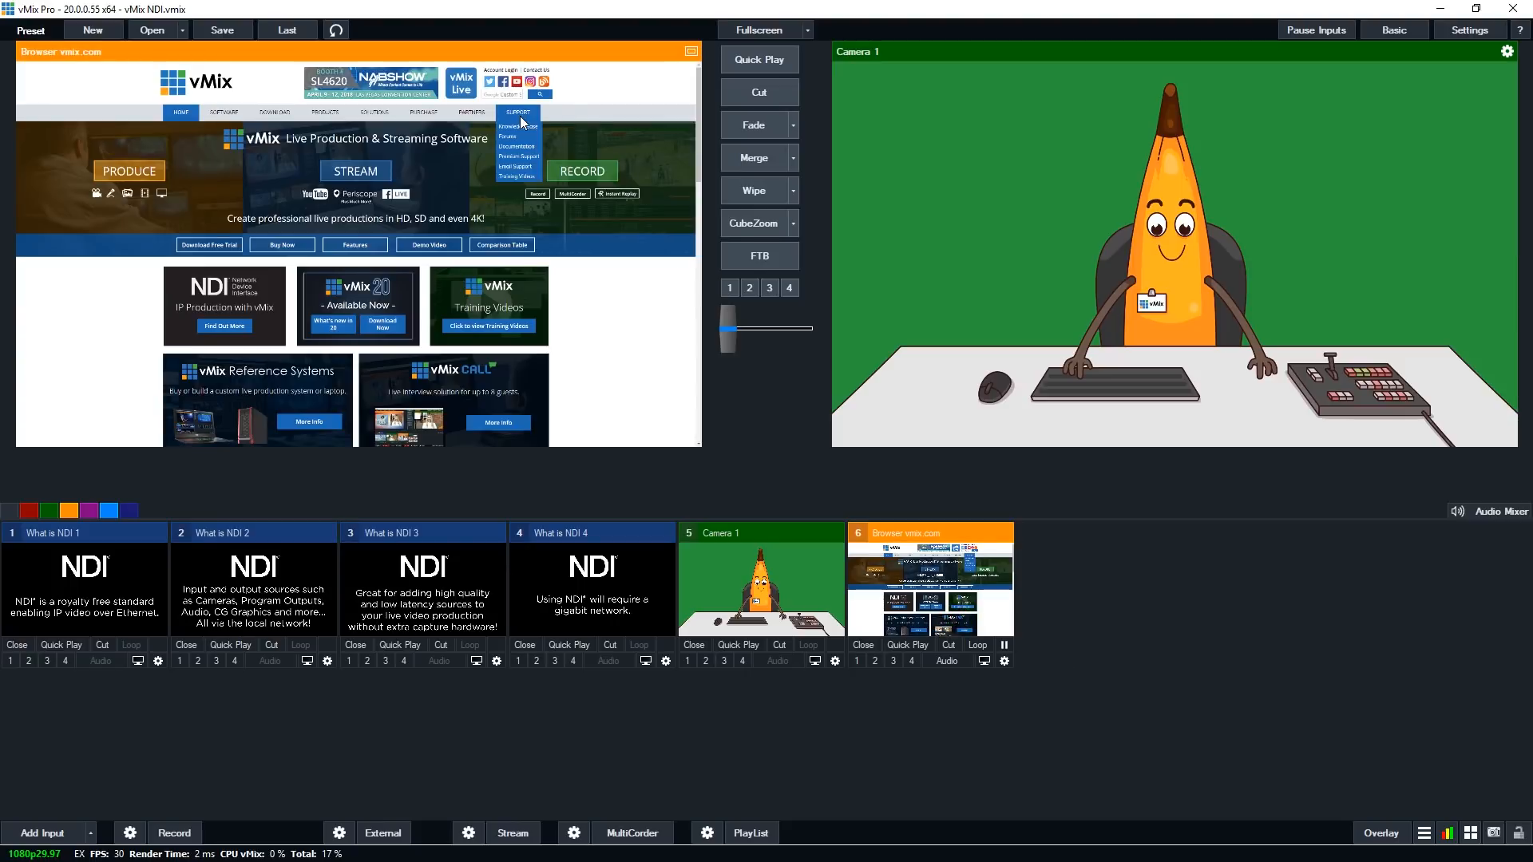
{"action": "left_click", "coordinate": [518, 166]}
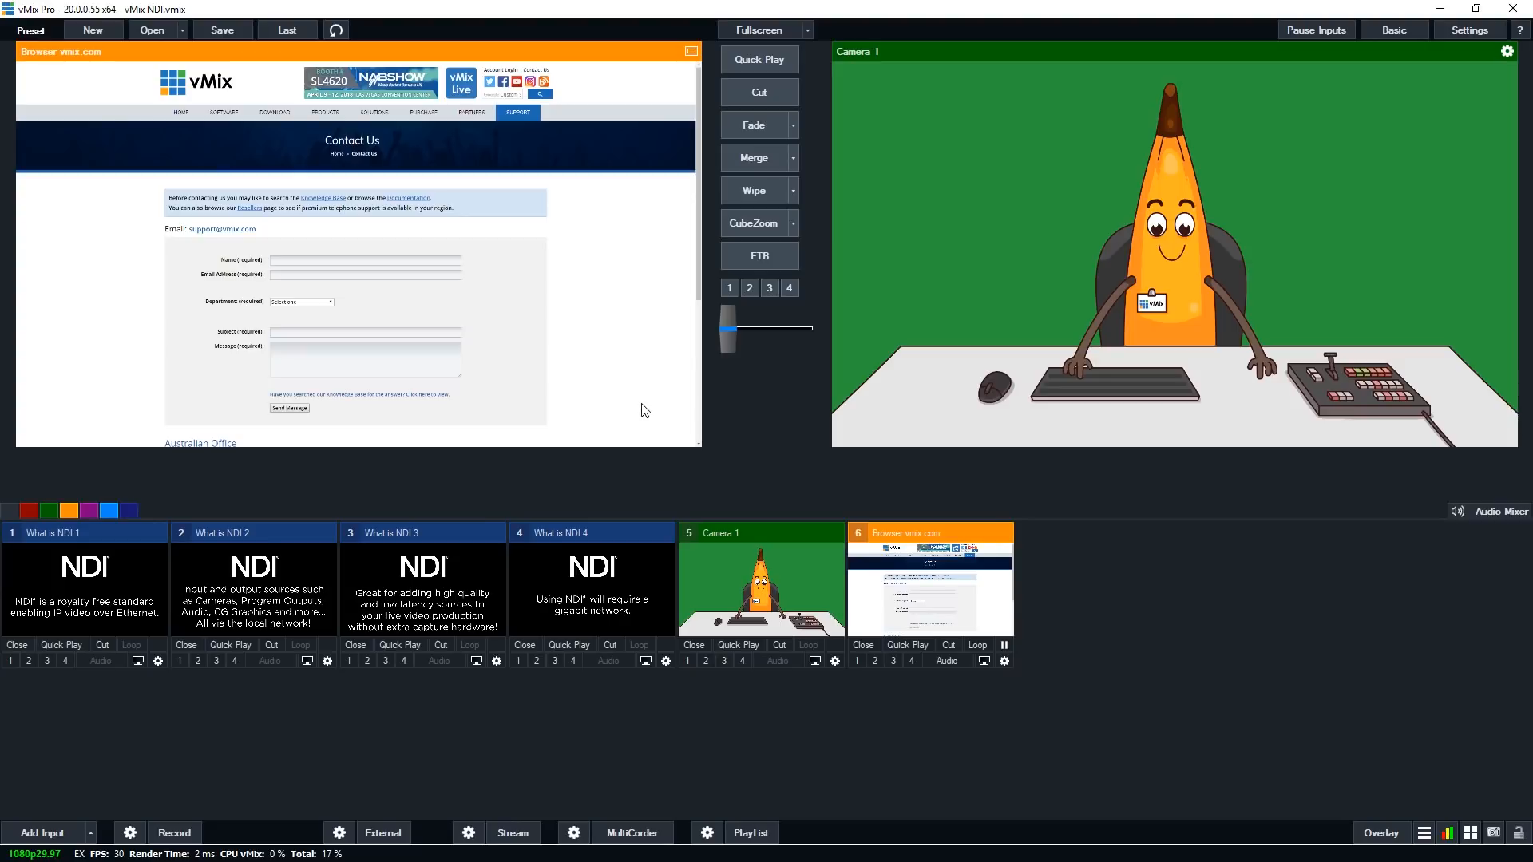
{"action": "mouse_move", "coordinate": [360, 124]}
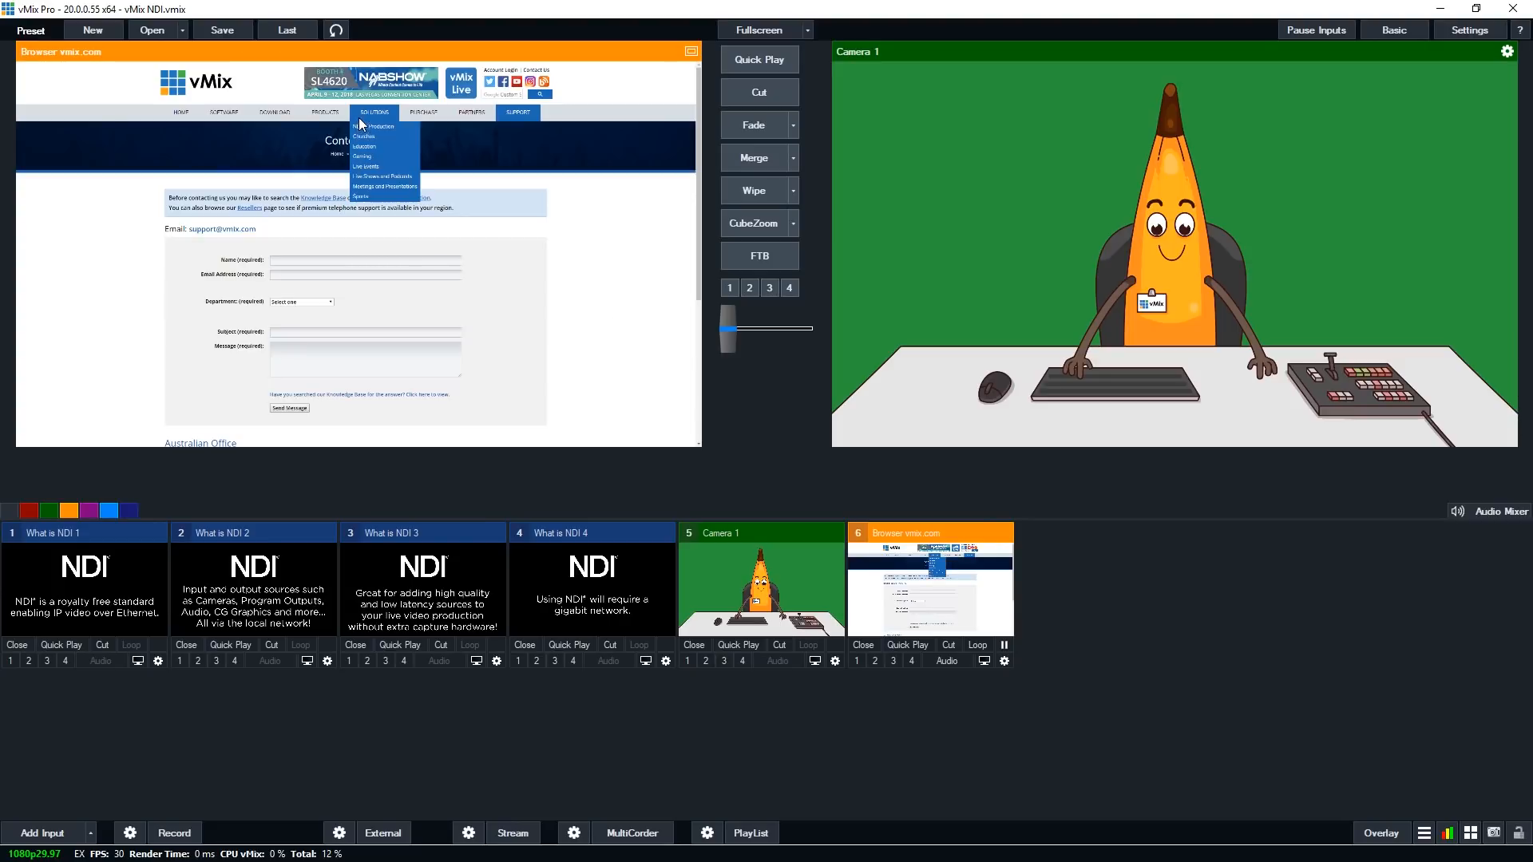
{"action": "left_click", "coordinate": [379, 127]}
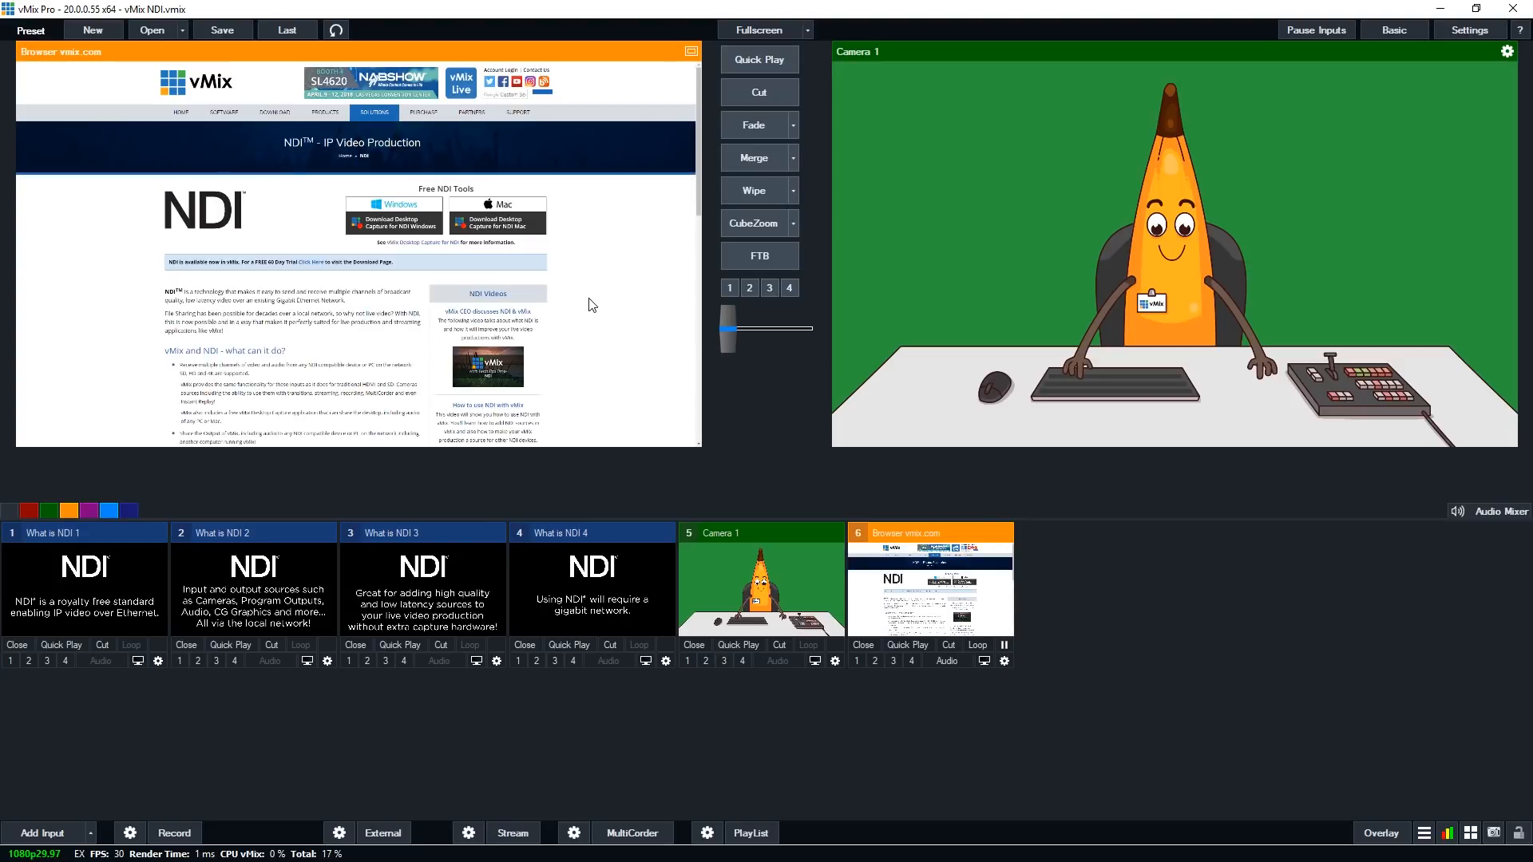